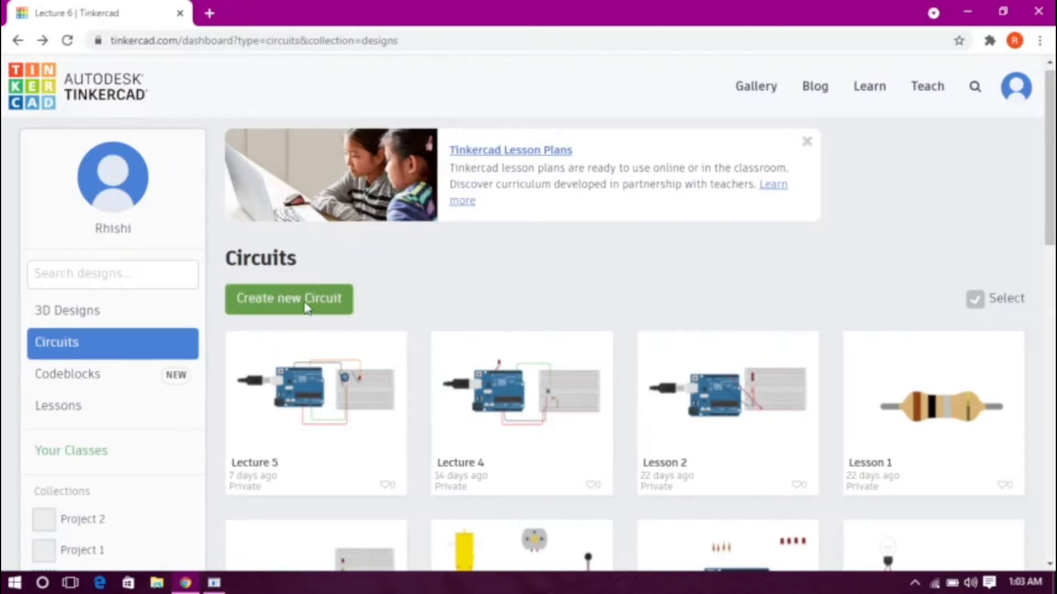
Step: Create a new circuit, search the components for "RGB", and place an LED RGB on the workspace
click(306, 307)
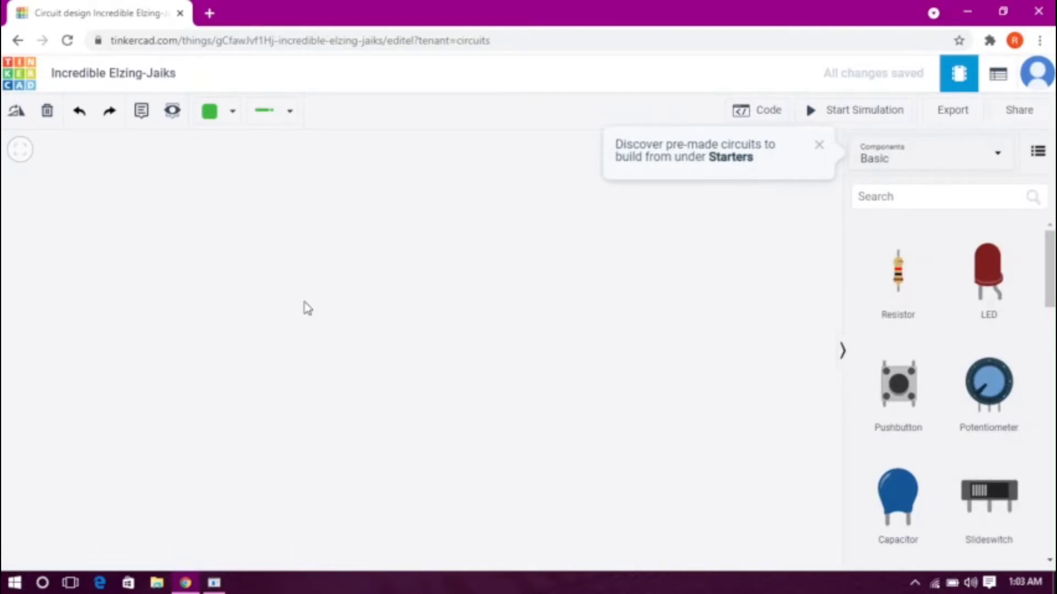
click(908, 198)
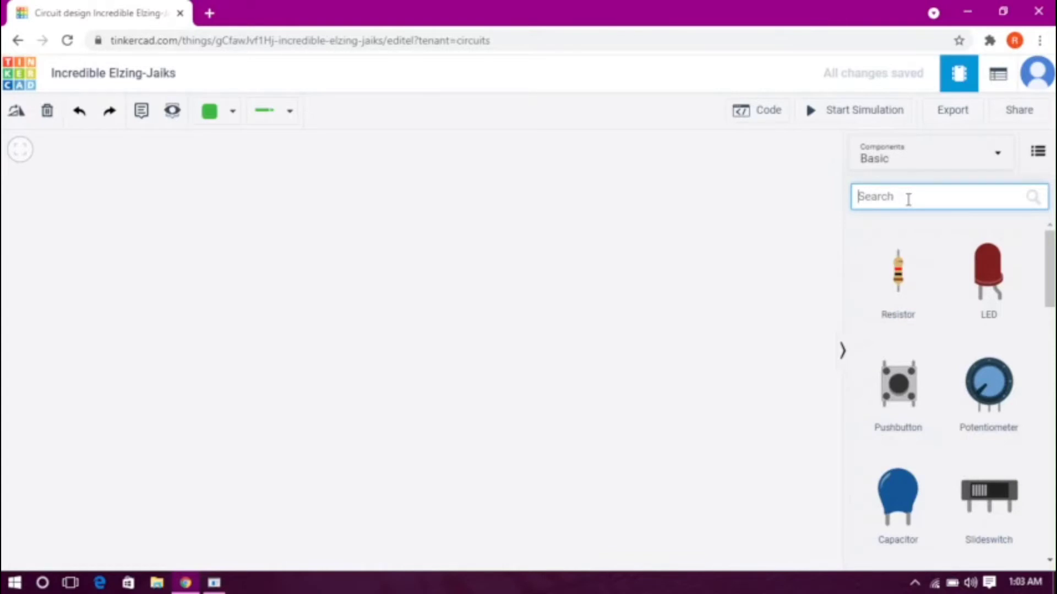
text(RGB)
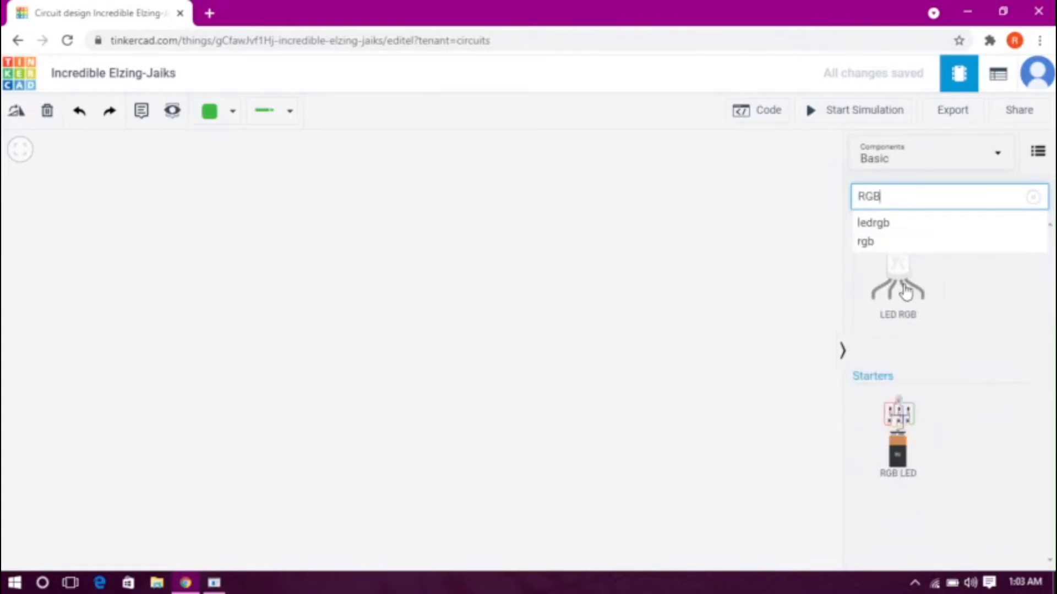
drag(905, 292, 385, 238)
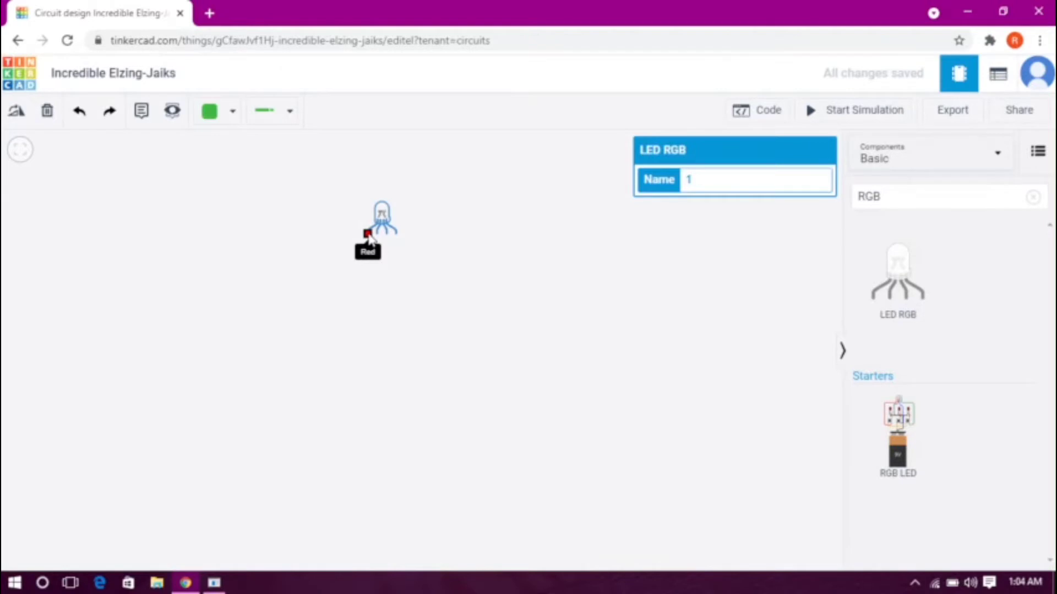
scroll(368, 235, up, 4)
scroll(367, 235, down, 2)
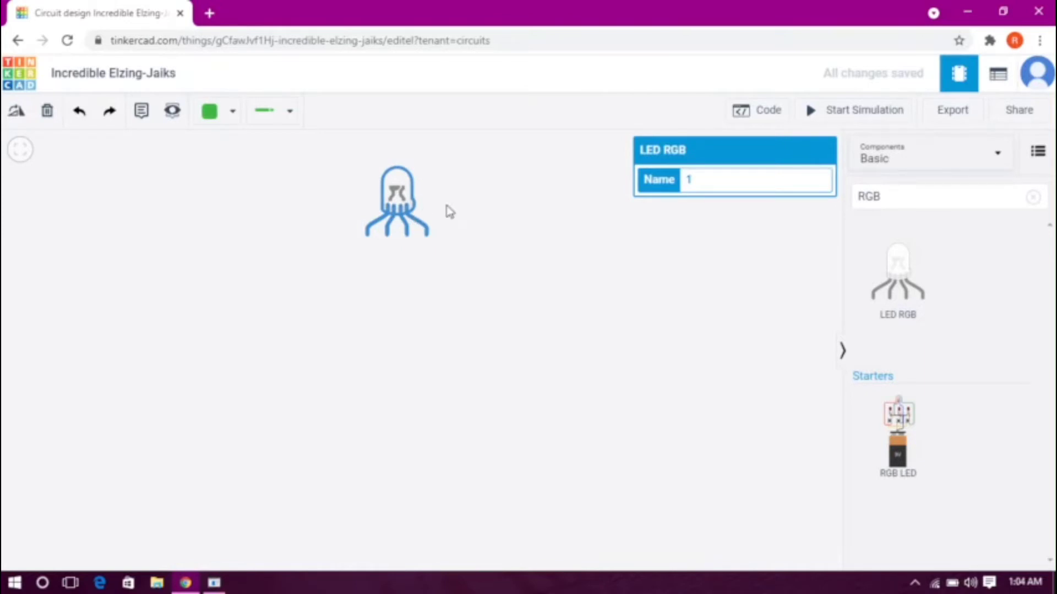
scroll(445, 307, down, 2)
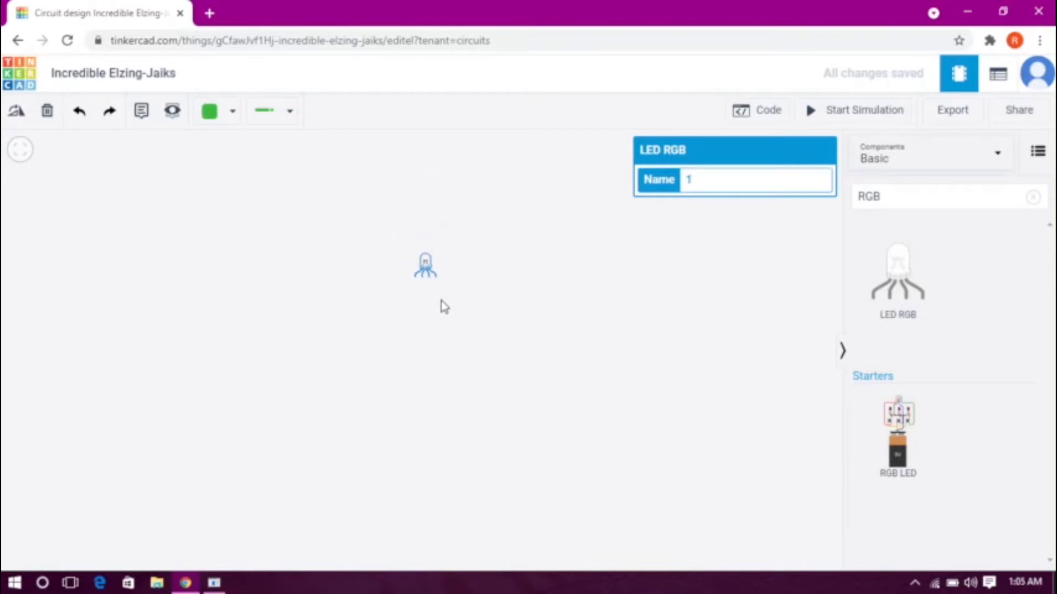
scroll(445, 307, up, 2)
scroll(445, 307, down, 2)
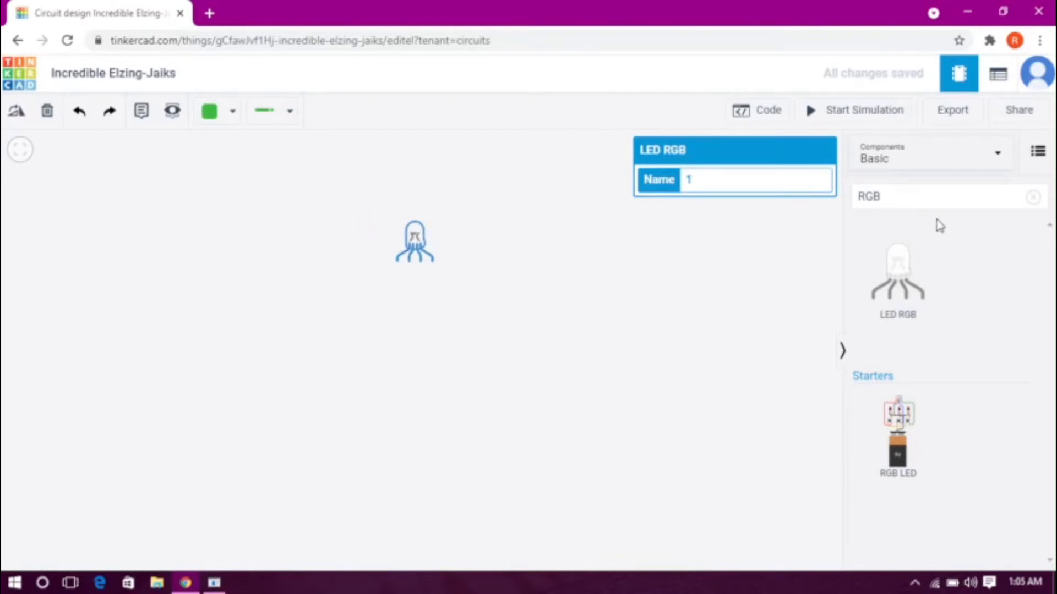
Step: Add a Breadboard Small and plug the RGB LED's legs into row h, columns 5 to 8
click(930, 196)
key(BackSpace)
key(BackSpace)
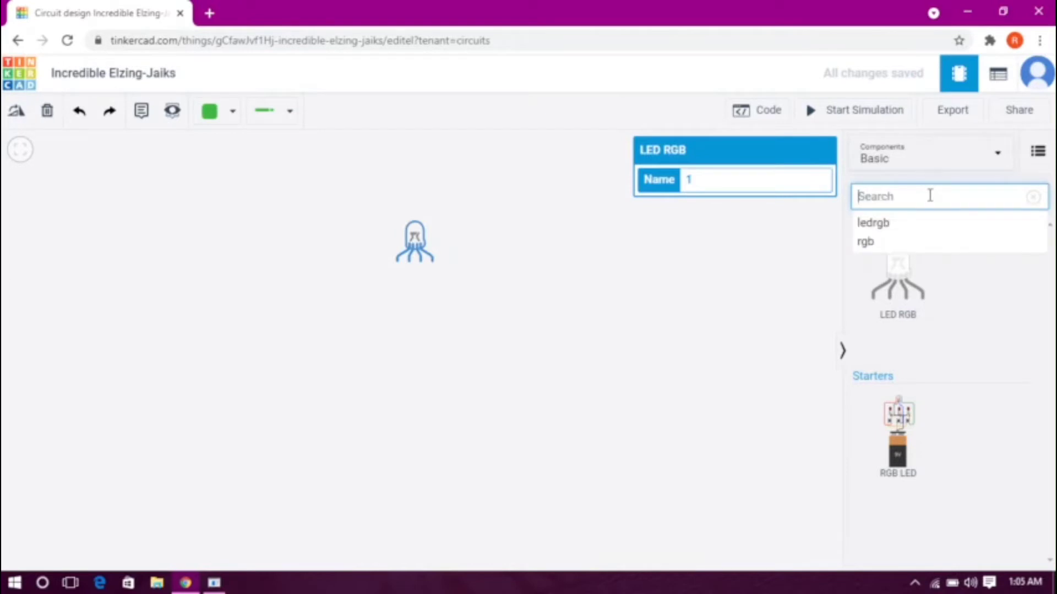
text(breadb)
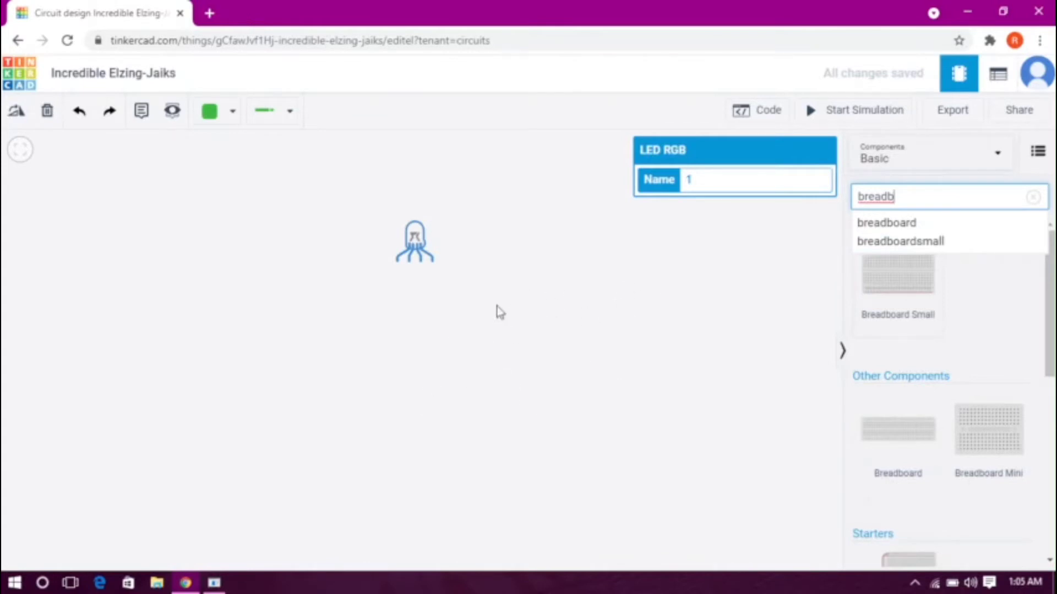
click(547, 271)
drag(431, 396, 589, 342)
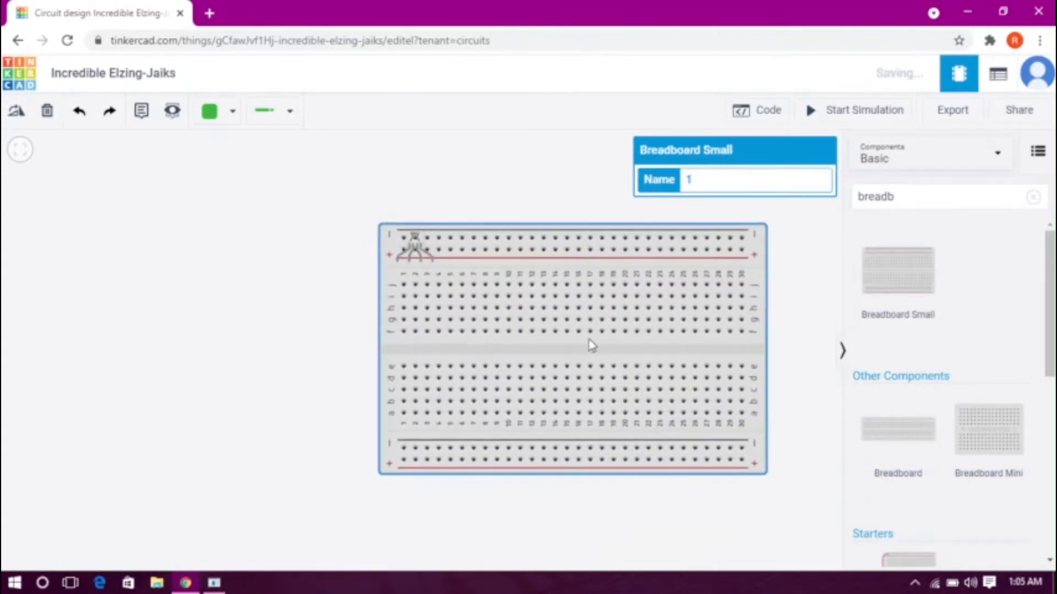
drag(422, 242, 468, 290)
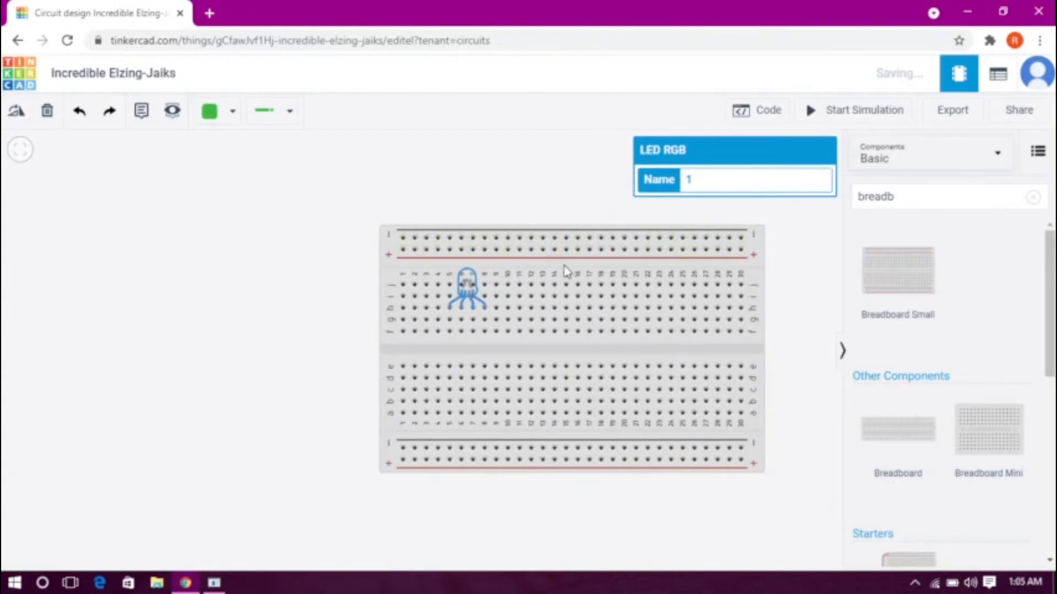
drag(567, 269, 562, 233)
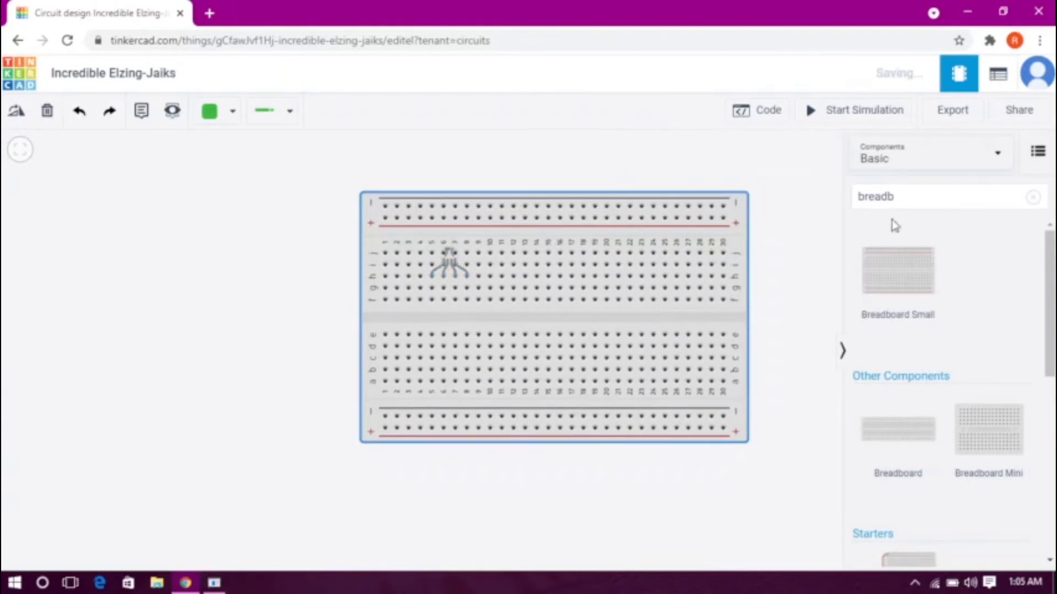
Step: Search the components for "batter" and place a 9V Battery to the left of the breadboard
click(981, 209)
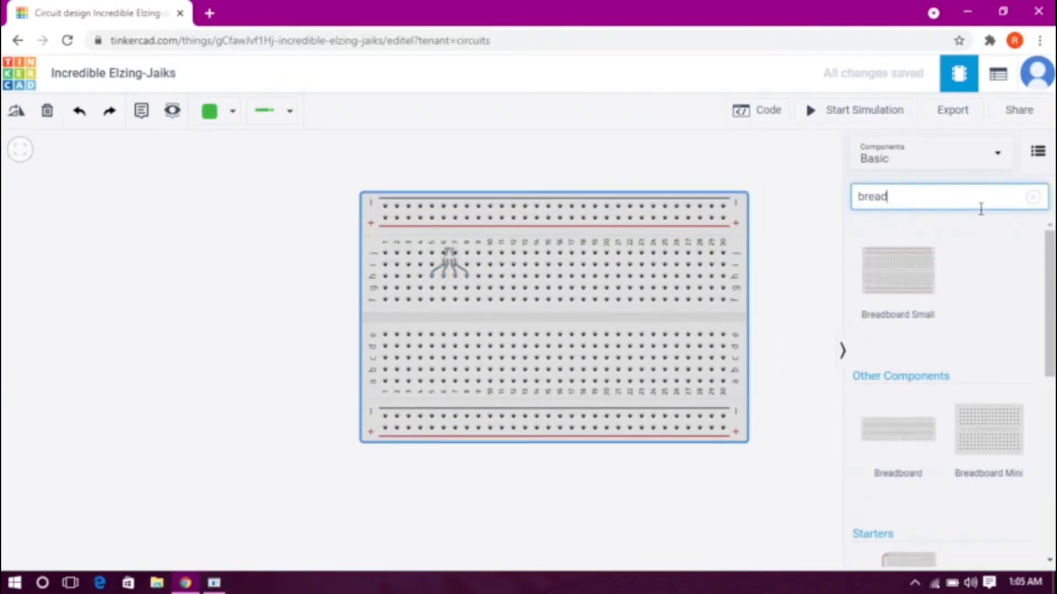
key(BackSpace)
key(BackSpace)
key(BackSpace)
key(BackSpace)
key(BackSpace)
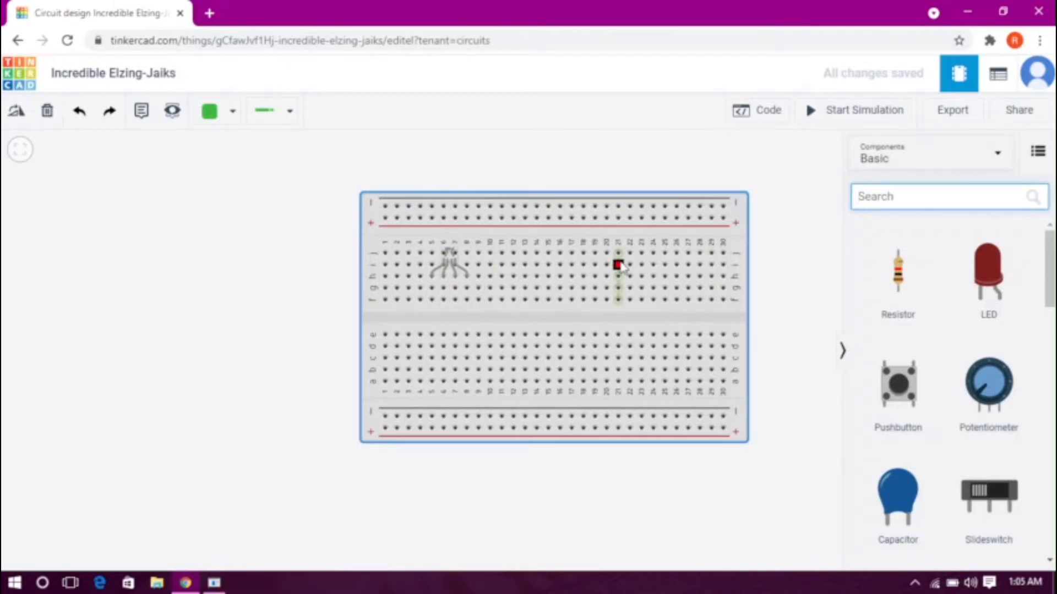
text(batter)
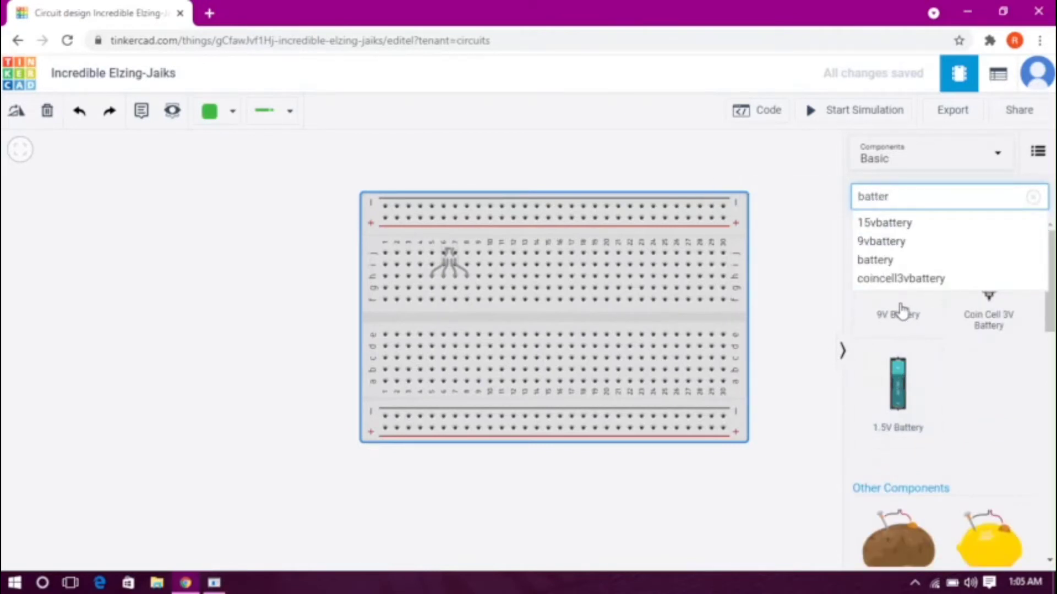
drag(899, 306, 31, 291)
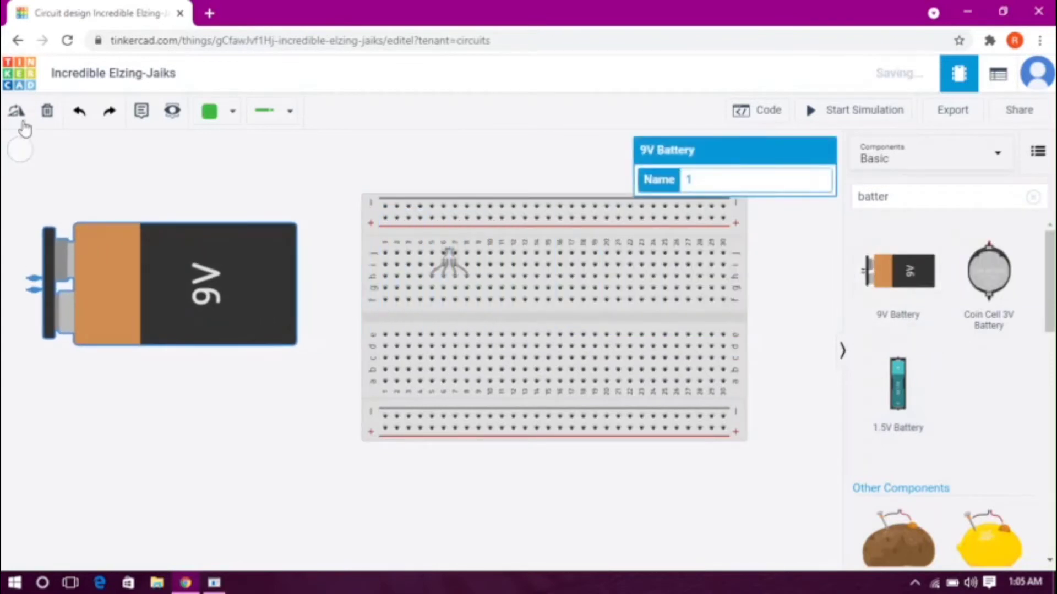
Step: Rotate the 9V battery upright with its terminals facing up and position it beside the breadboard
click(16, 110)
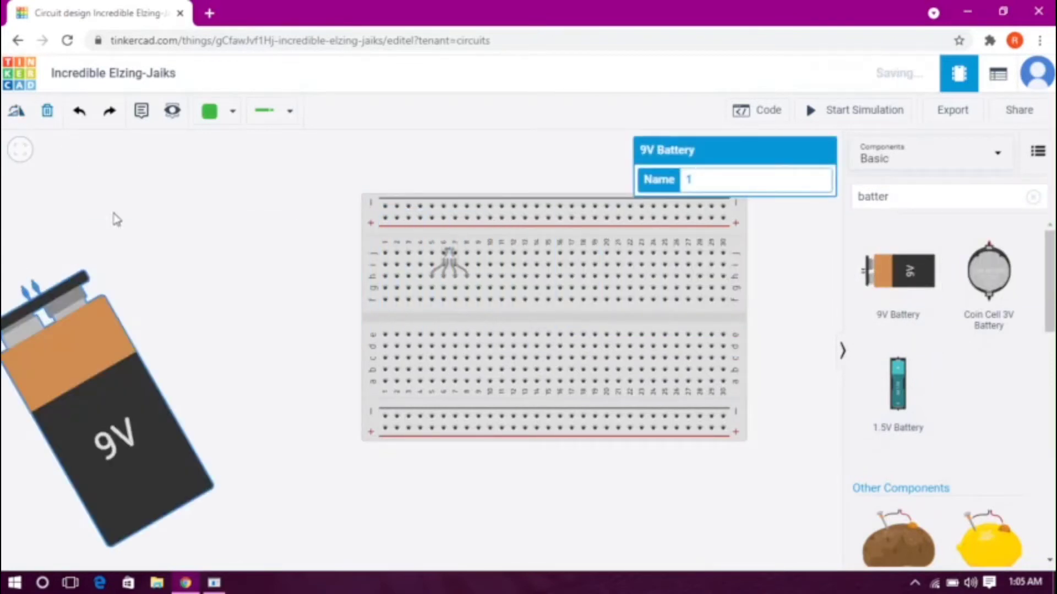
click(16, 110)
drag(90, 345, 202, 283)
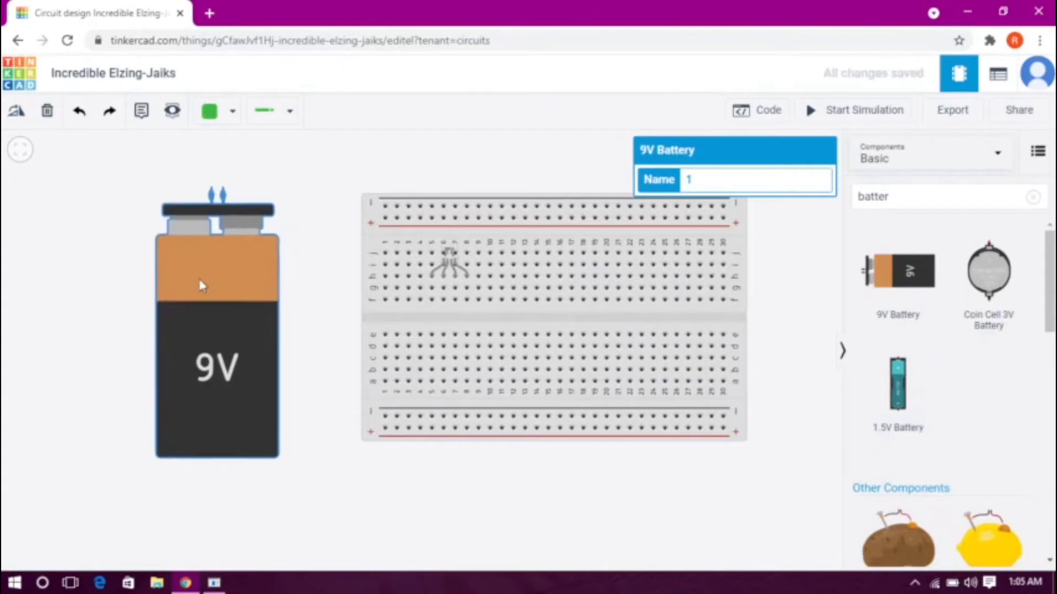
click(283, 441)
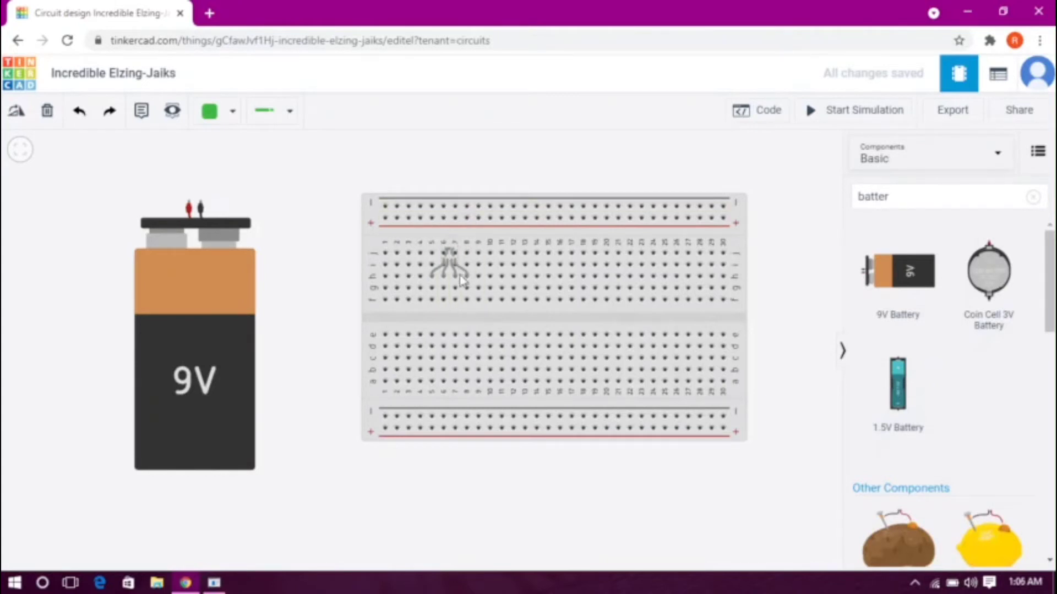
Step: Search the components for "res" and place three resistors across the breadboard's centre gap in columns 5, 7 and 8
click(930, 197)
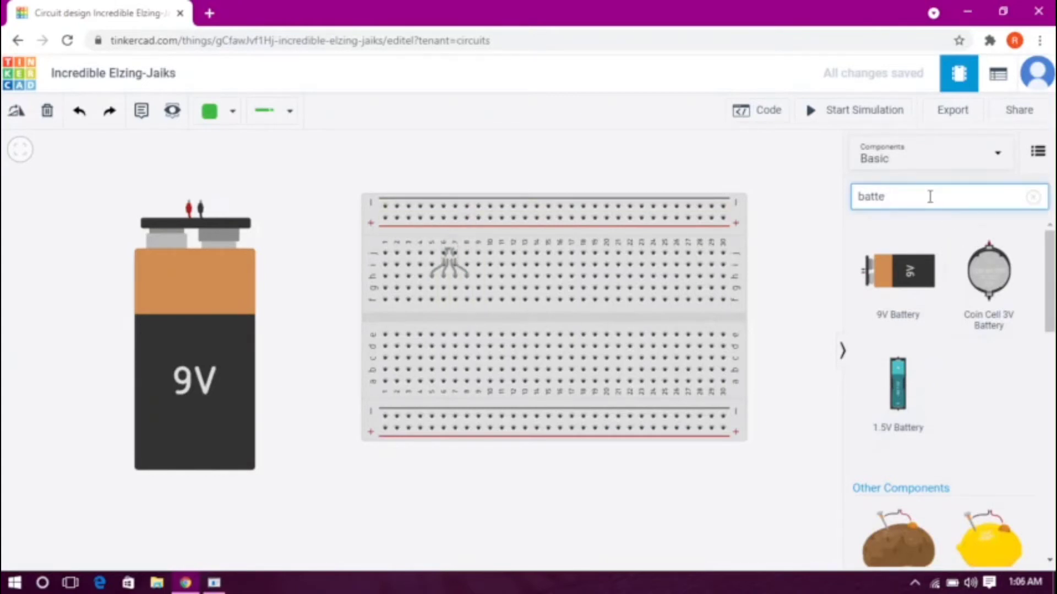
key(BackSpace)
key(BackSpace)
key(BackSpace)
key(BackSpace)
key(BackSpace)
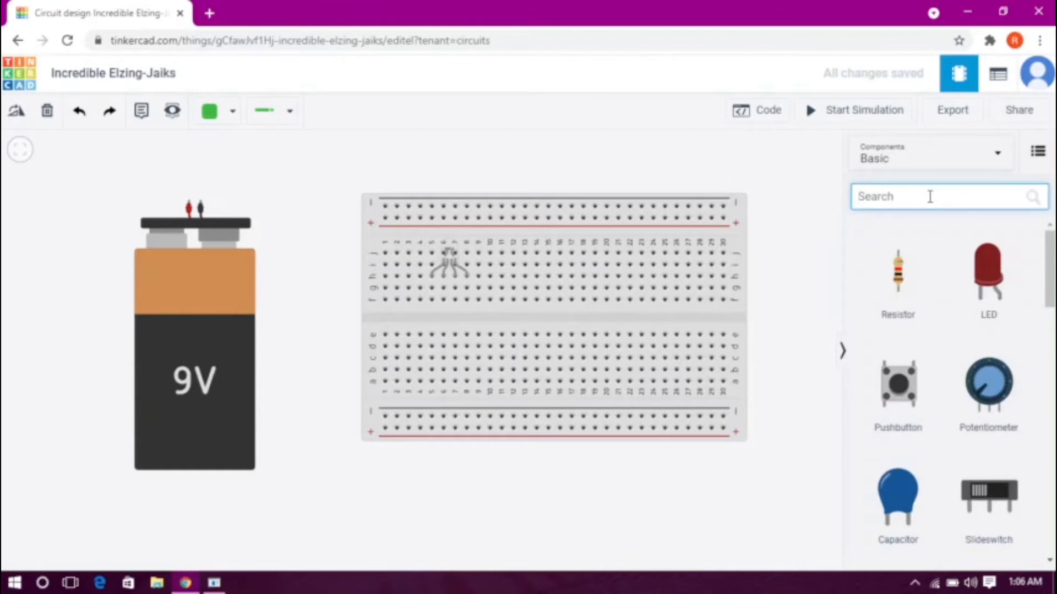
text(res)
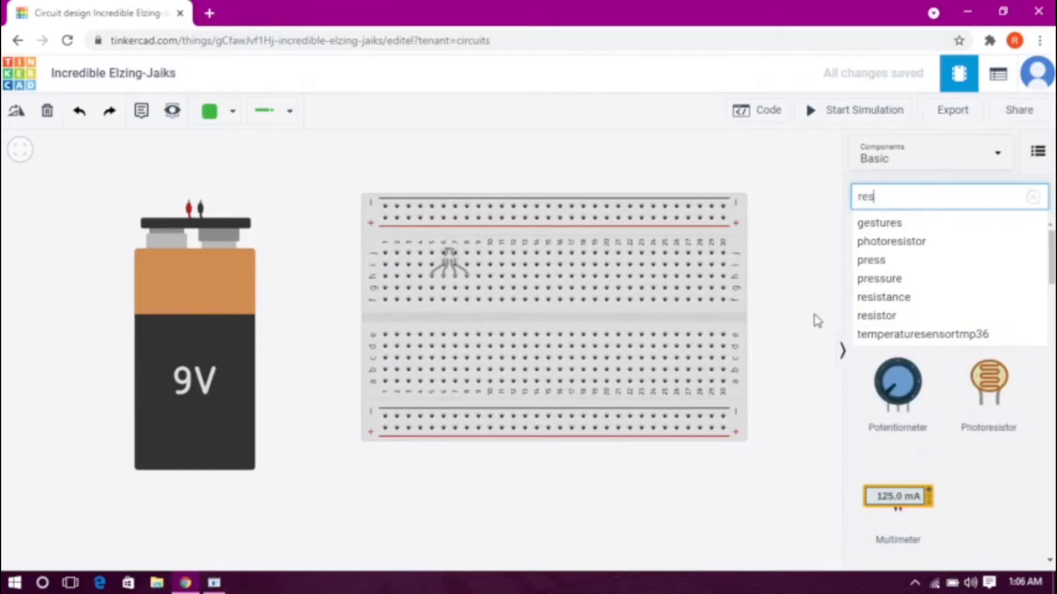
drag(871, 279, 432, 330)
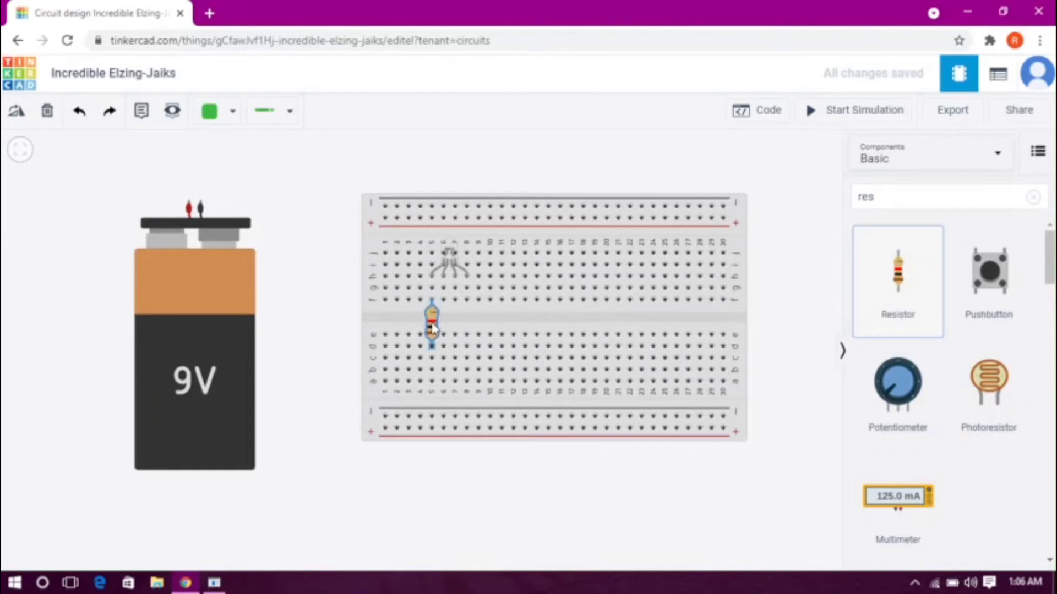
drag(897, 279, 465, 330)
drag(894, 299, 466, 331)
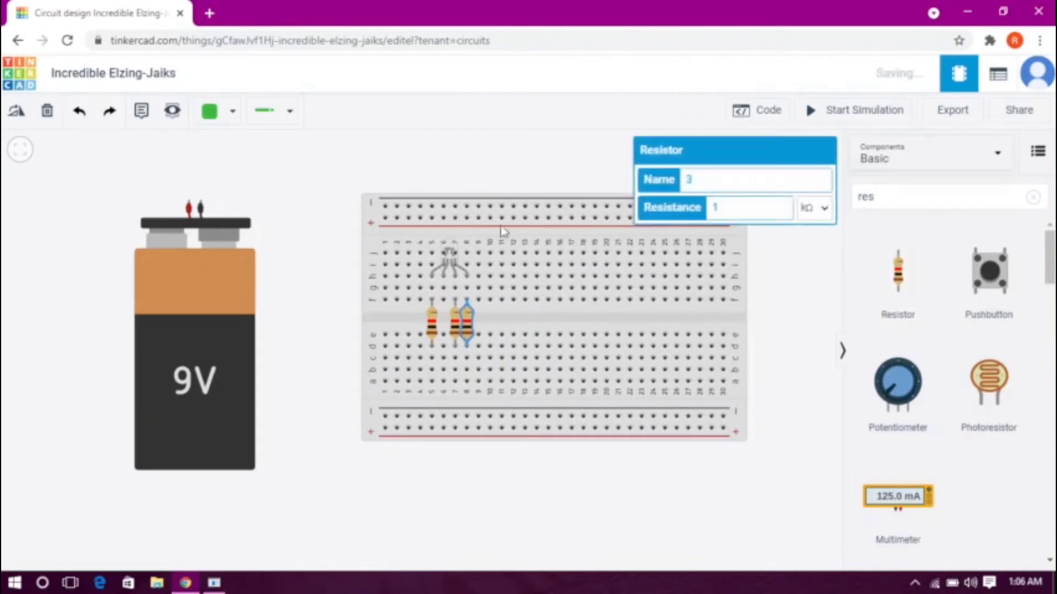
click(500, 138)
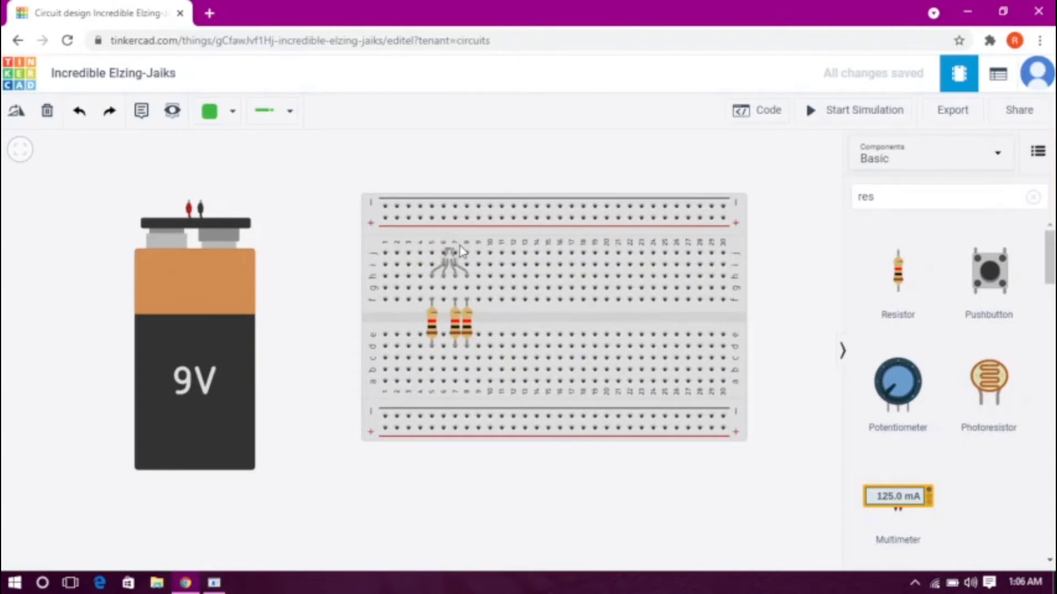
Step: Wire the battery's negative terminal to the breadboard's lower negative rail and its positive terminal to the lower positive rail
click(201, 211)
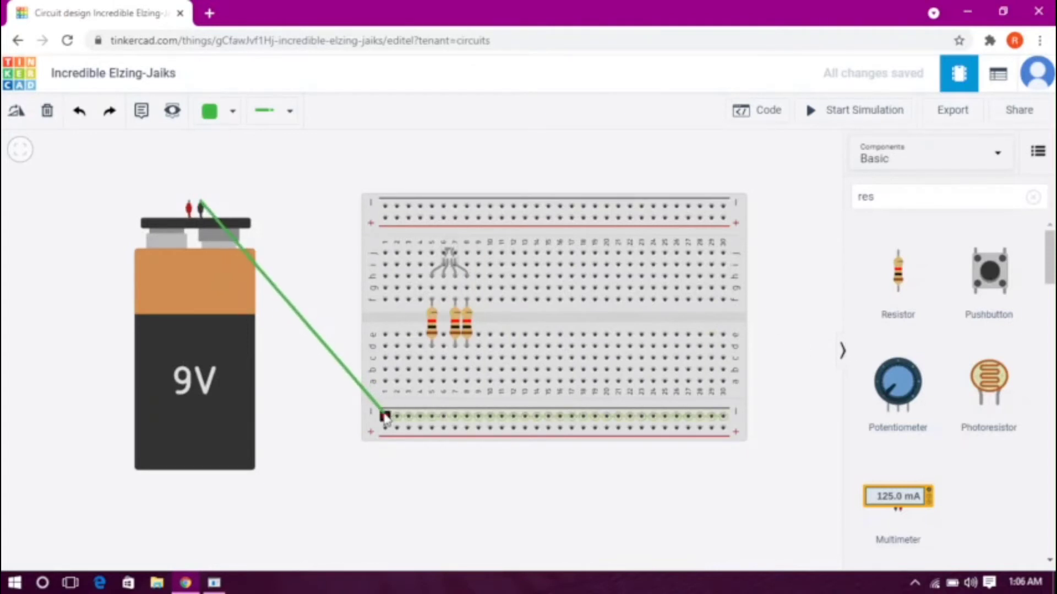
click(386, 416)
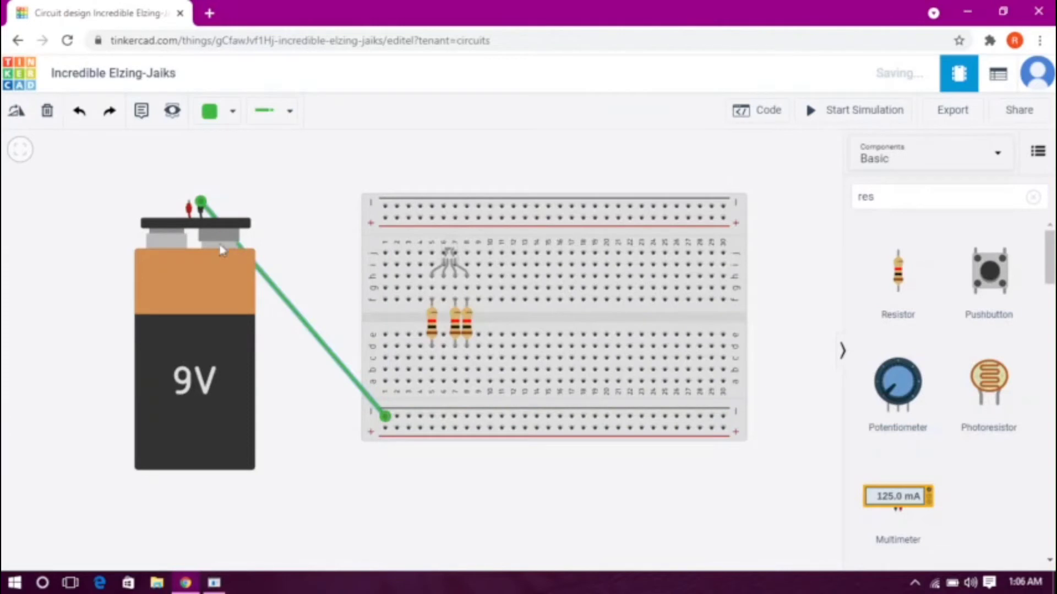
click(189, 211)
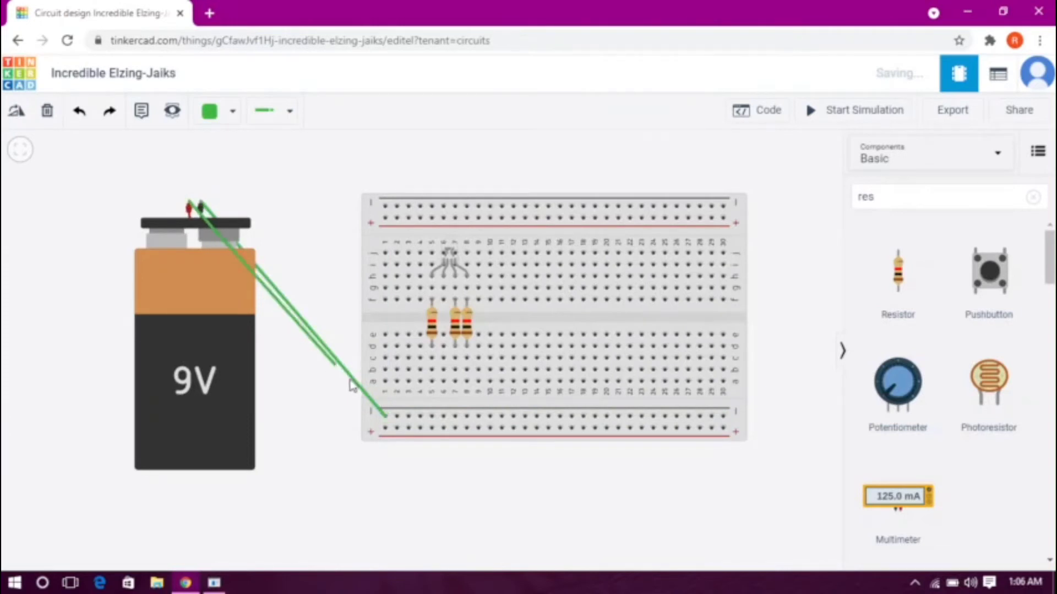
click(386, 428)
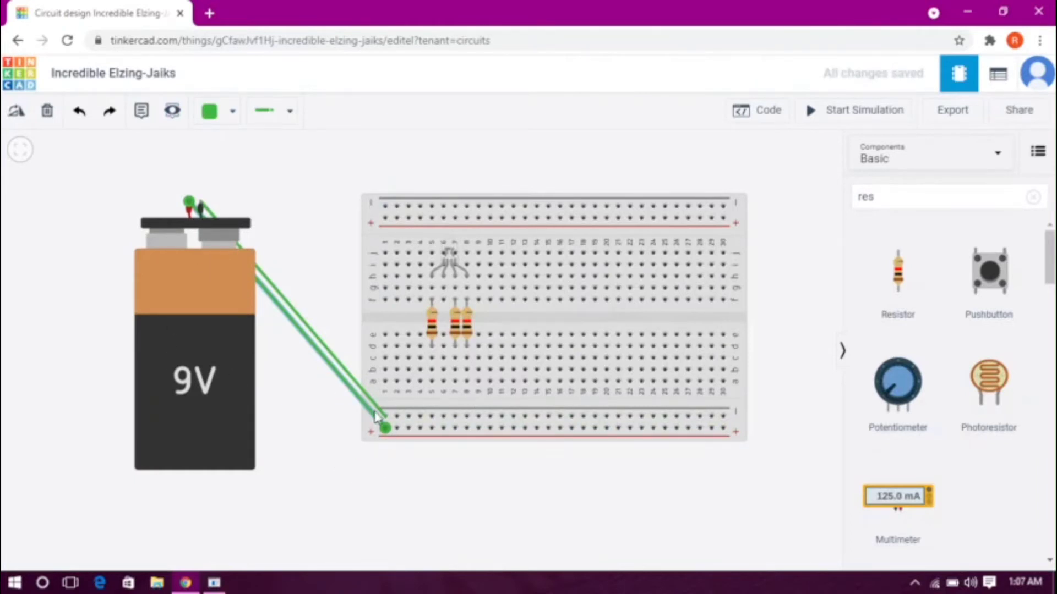
Step: Color the wire from the battery's positive terminal red
click(385, 428)
click(225, 123)
click(225, 122)
click(219, 123)
click(261, 205)
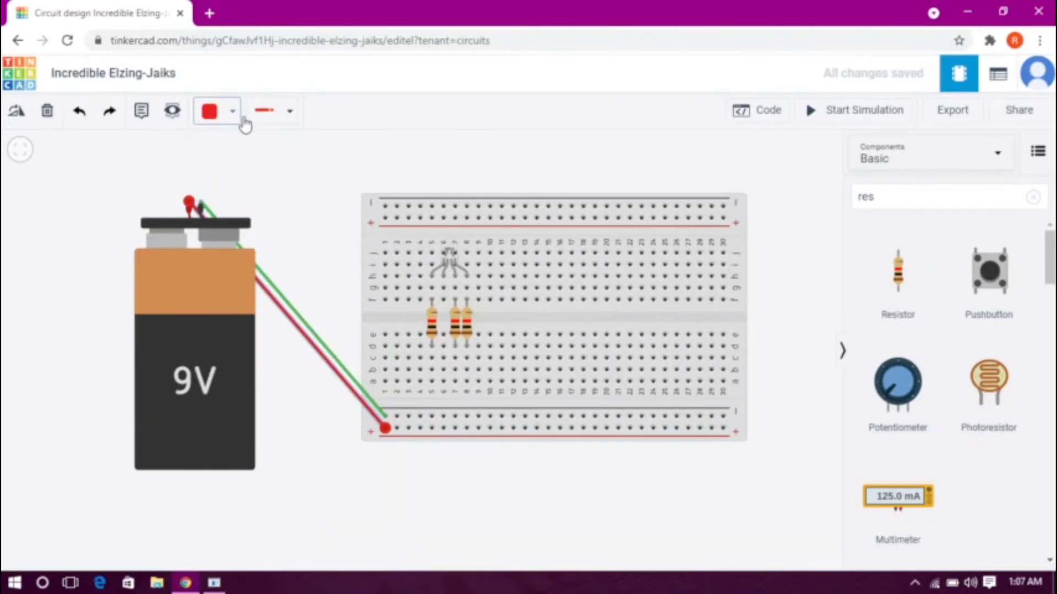
Step: Color the wire from the battery's negative terminal black
click(287, 306)
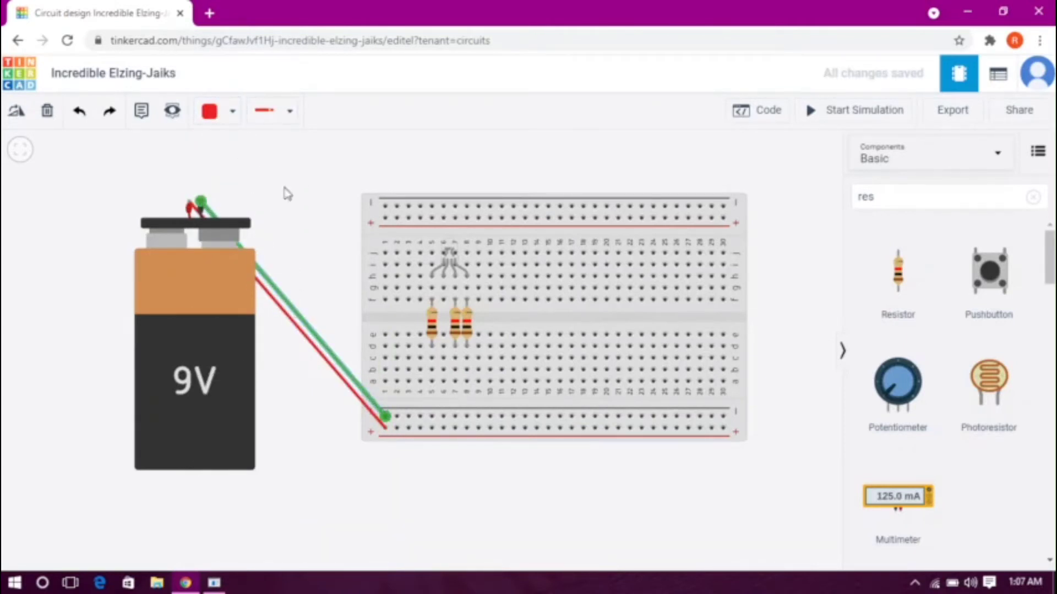
click(219, 113)
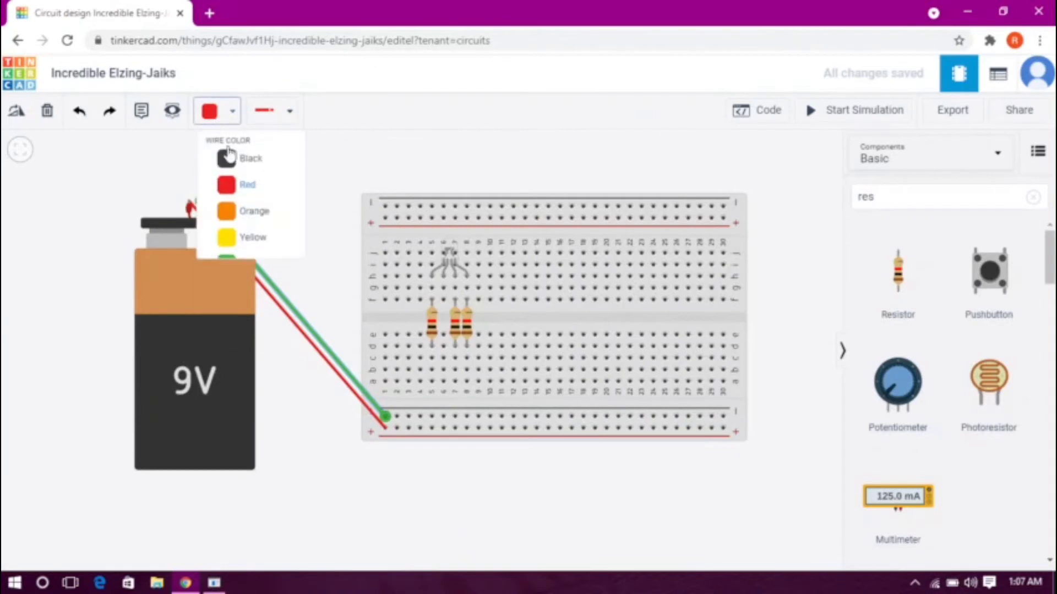
click(256, 162)
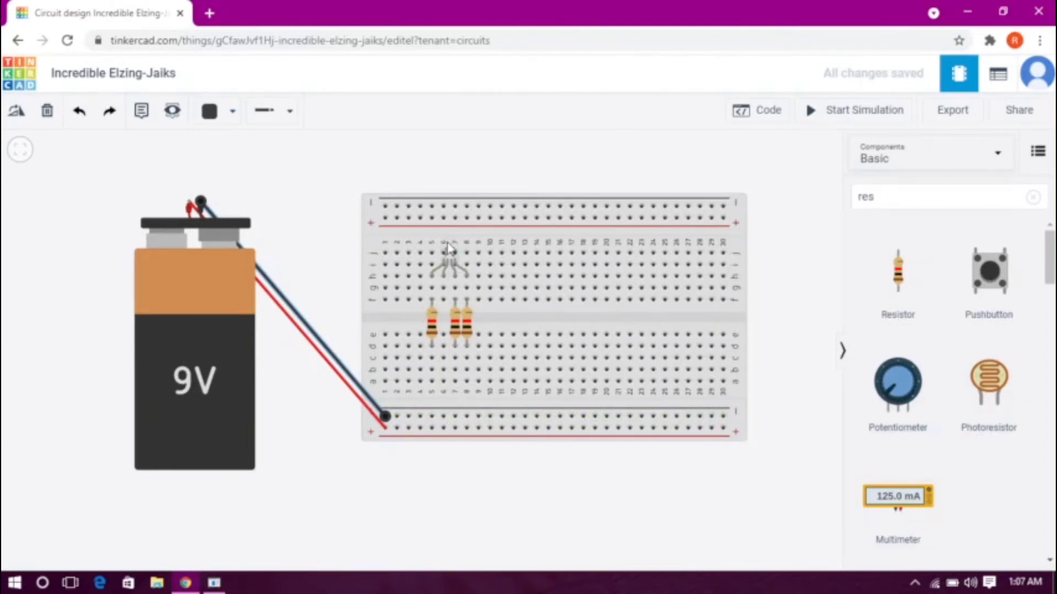
Step: Change the color of the still selected negative battery wire to red
click(231, 112)
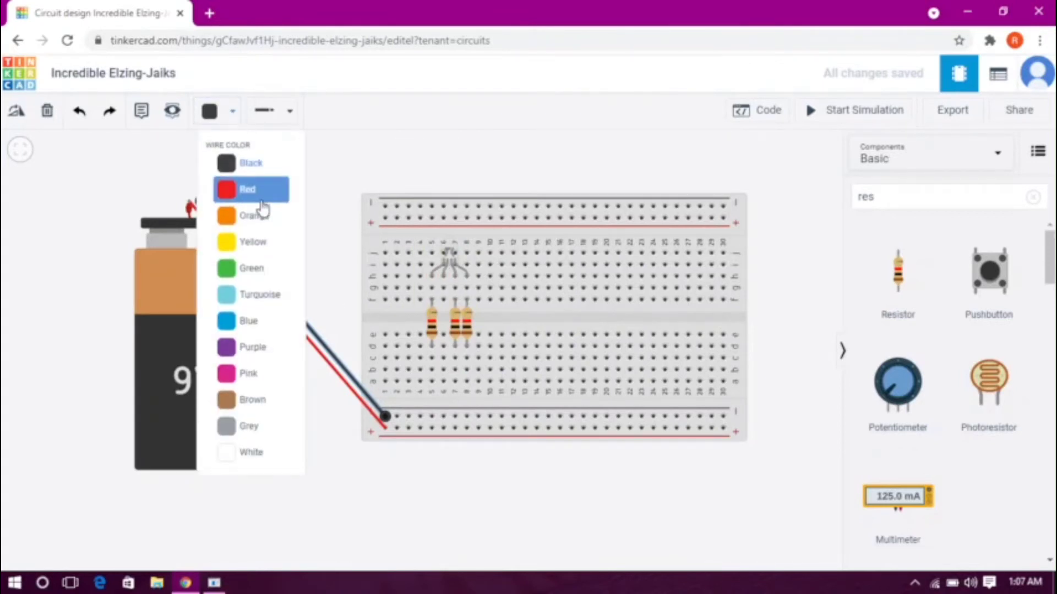
click(262, 198)
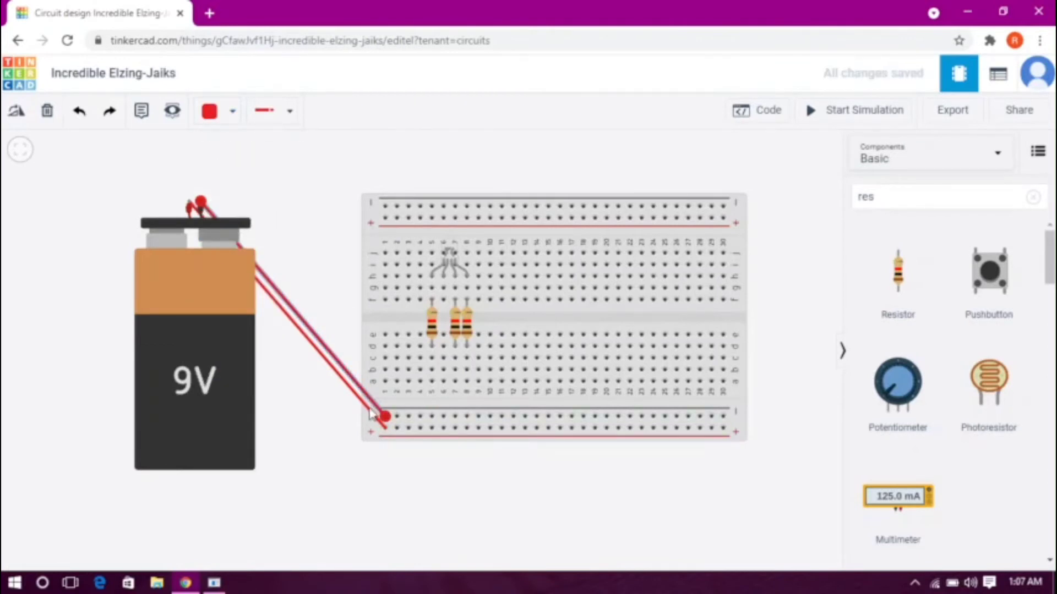
Step: Color the wire from the battery's negative terminal black again
click(227, 116)
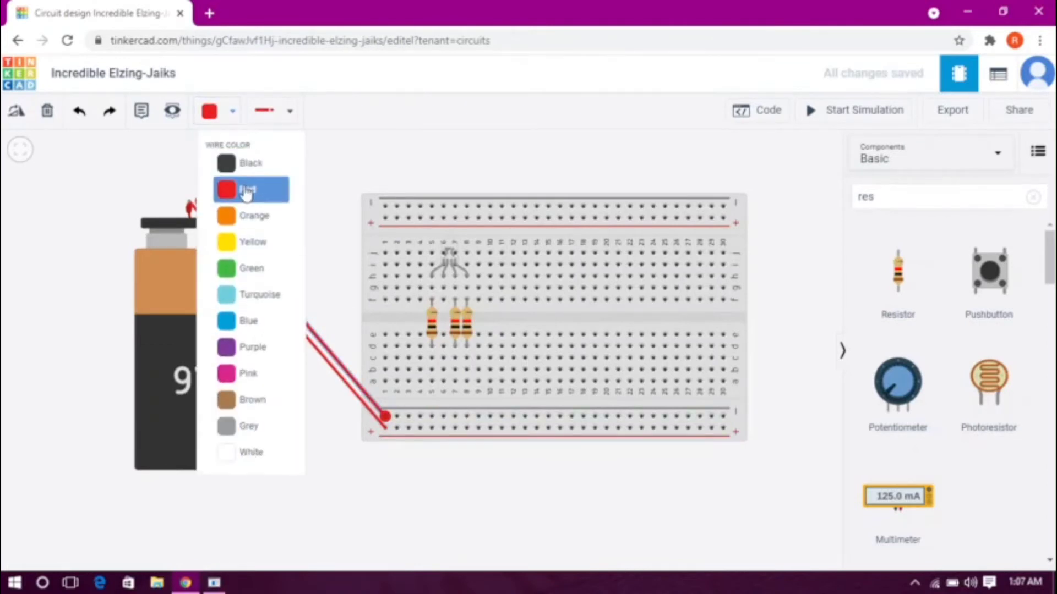
click(247, 168)
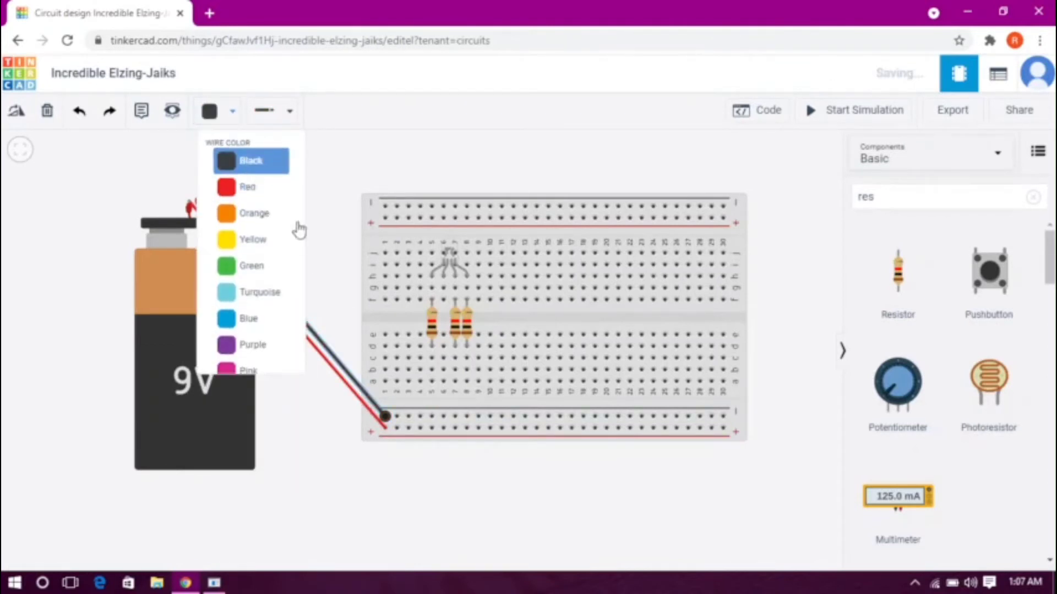
Step: Wire the lower positive rail to hole c5 below the column 5 resistor and color that wire red
click(432, 416)
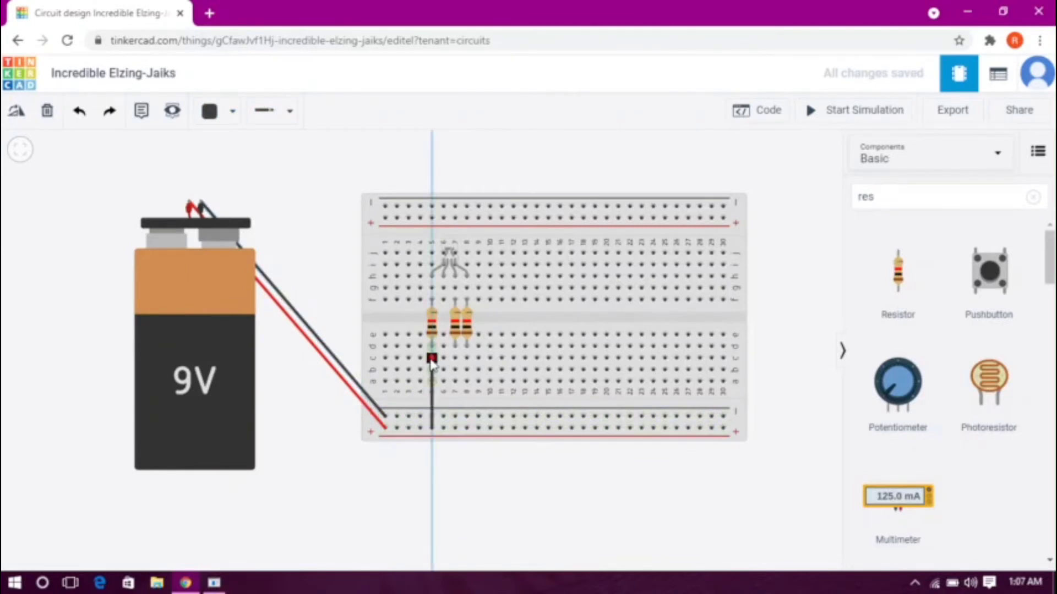
click(431, 358)
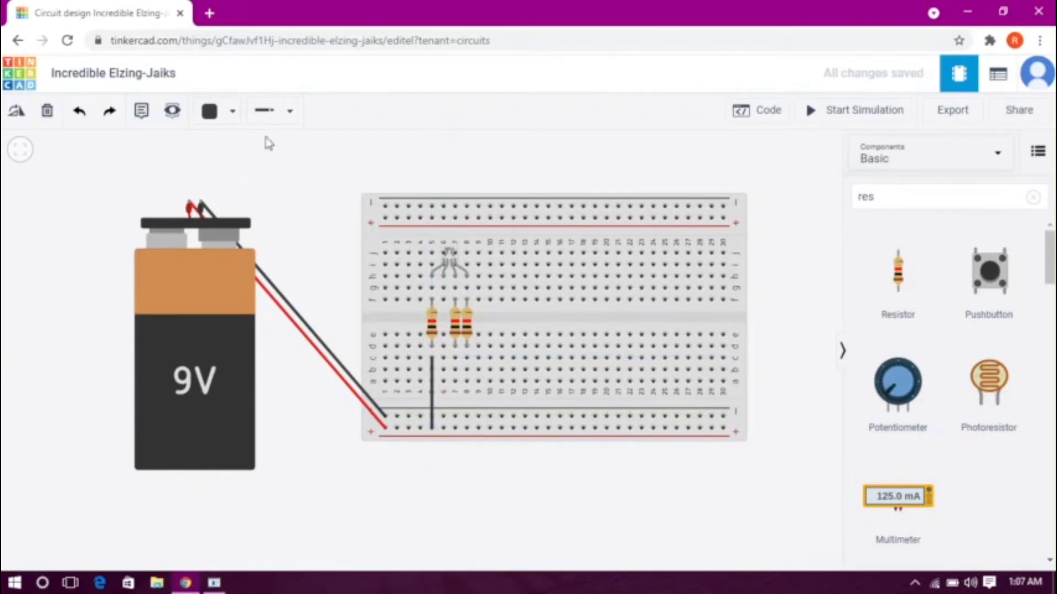
click(231, 110)
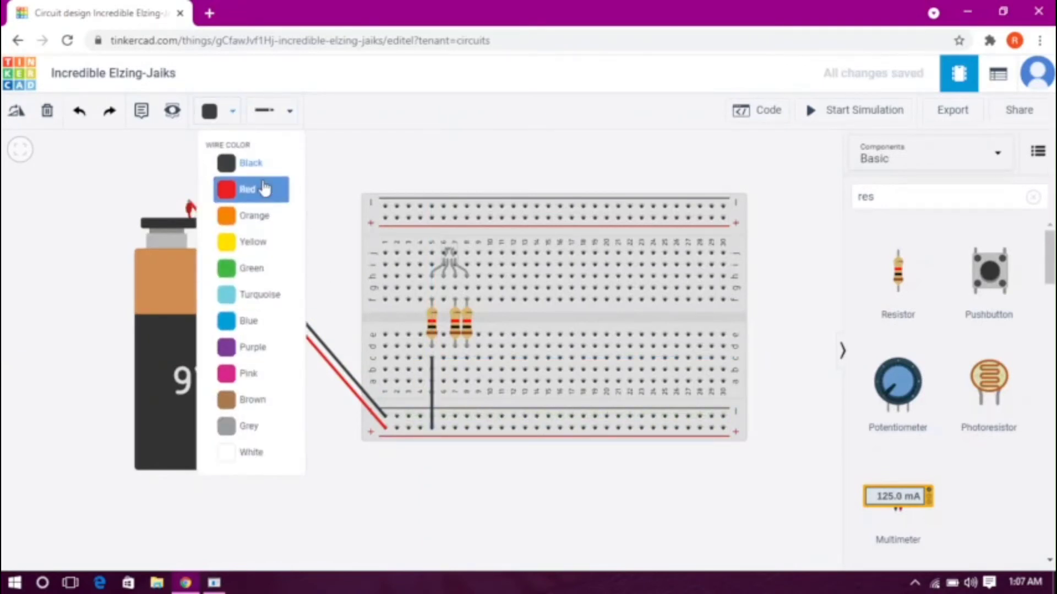
click(264, 188)
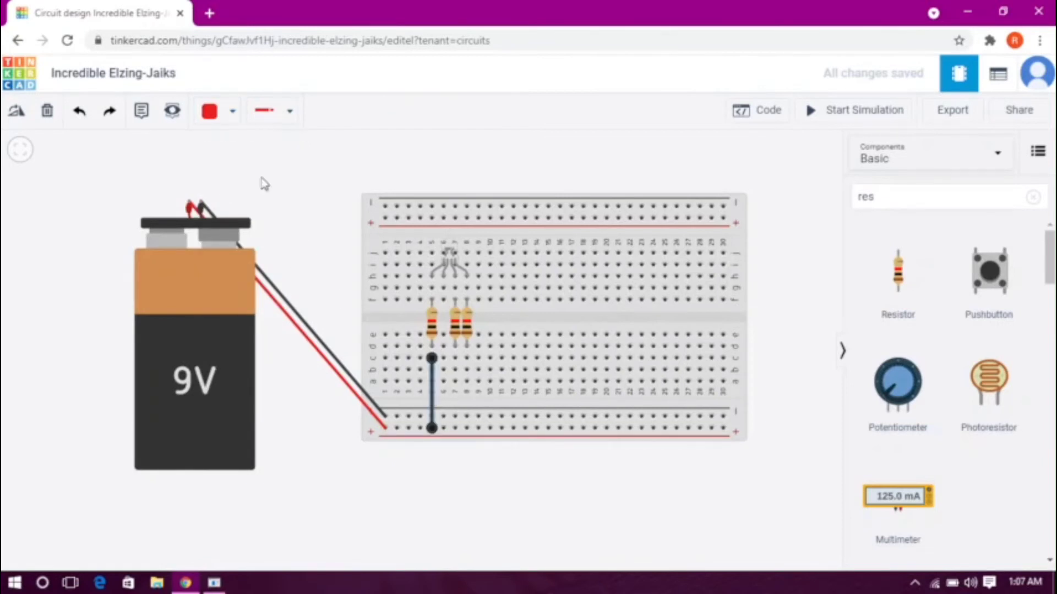
click(209, 112)
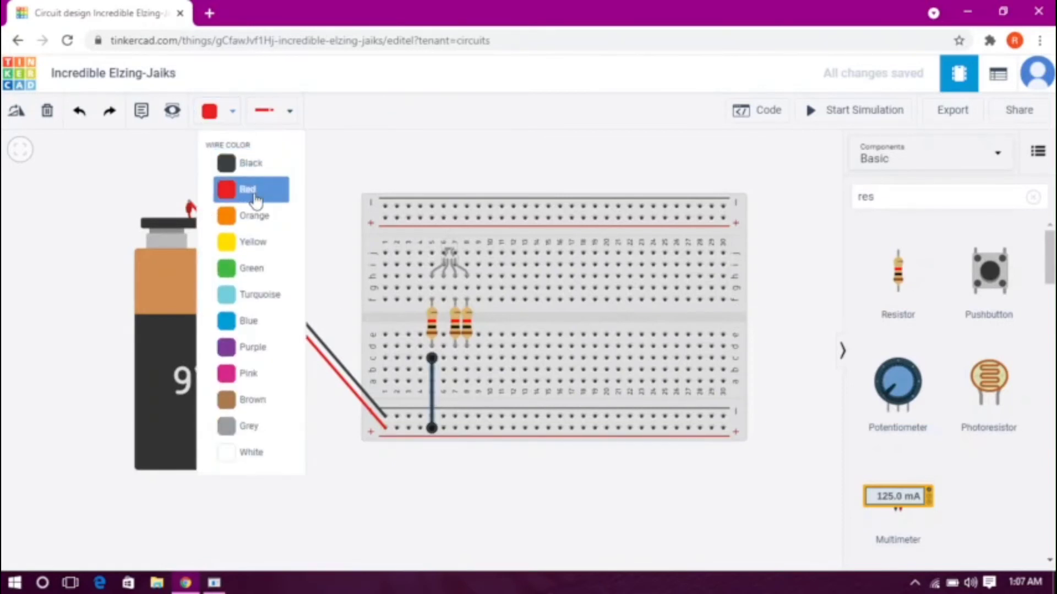
click(256, 197)
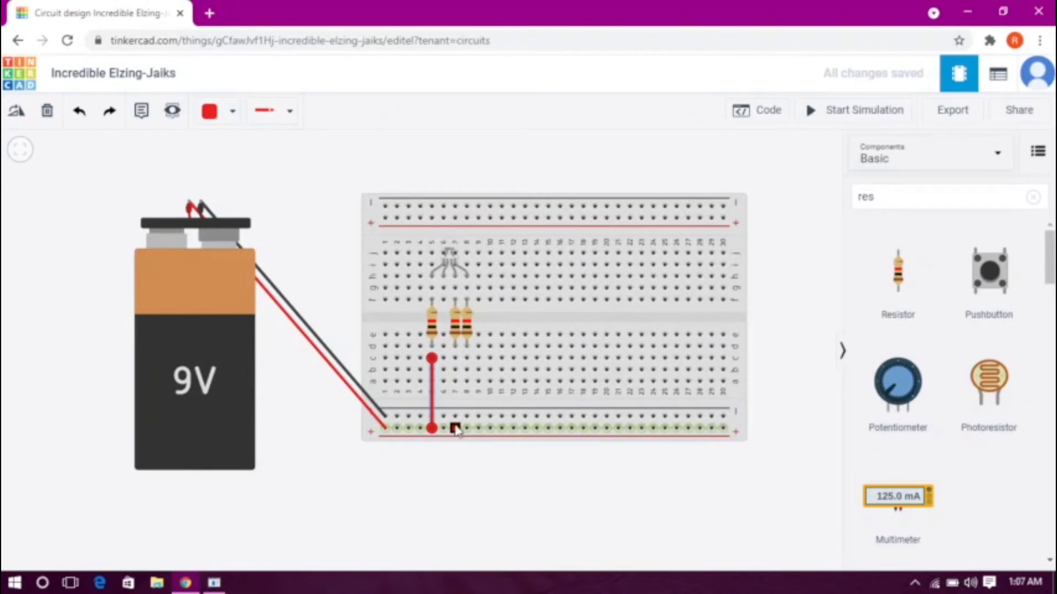
Step: Add red wires from the lower positive rail to row c below the resistors in columns 7 and 8
click(455, 429)
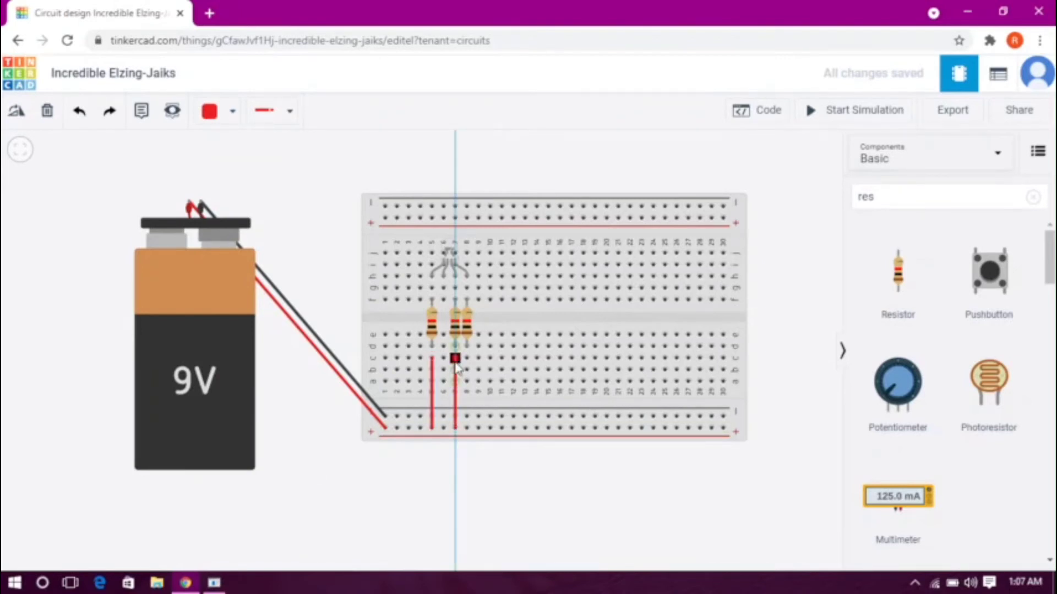
click(455, 359)
click(467, 429)
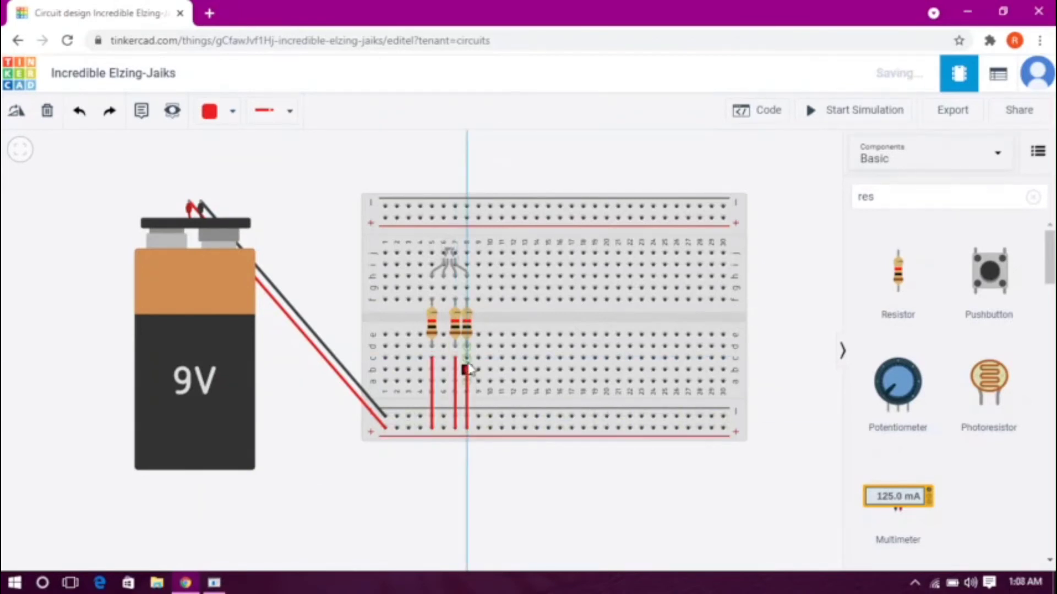
click(466, 358)
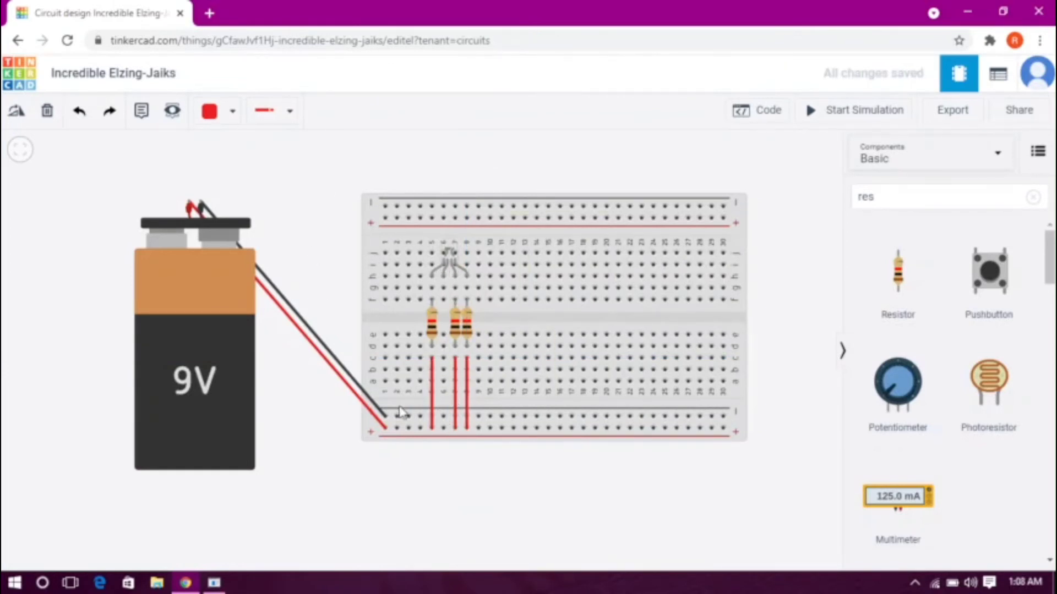
Step: Connect the RGB LED's cathode column 6 from row f to the lower negative rail with a black wire
click(216, 113)
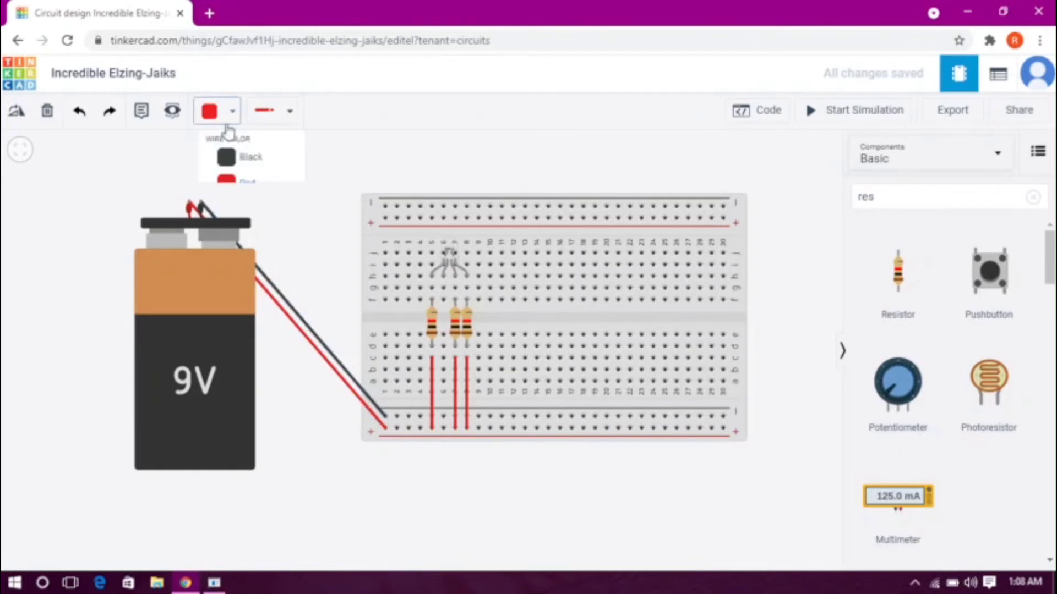
click(247, 166)
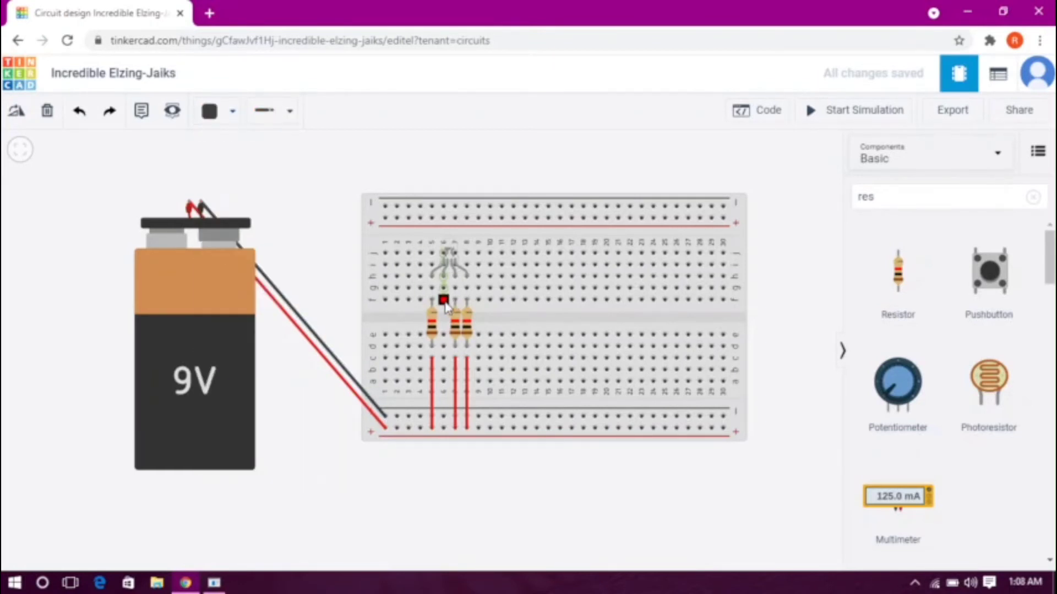
click(444, 300)
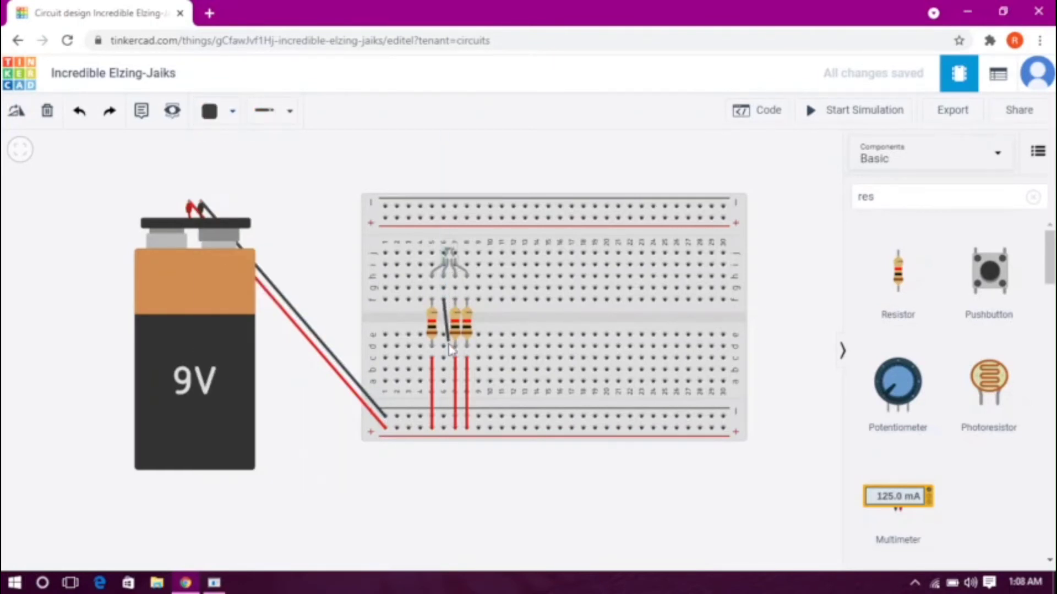
click(444, 417)
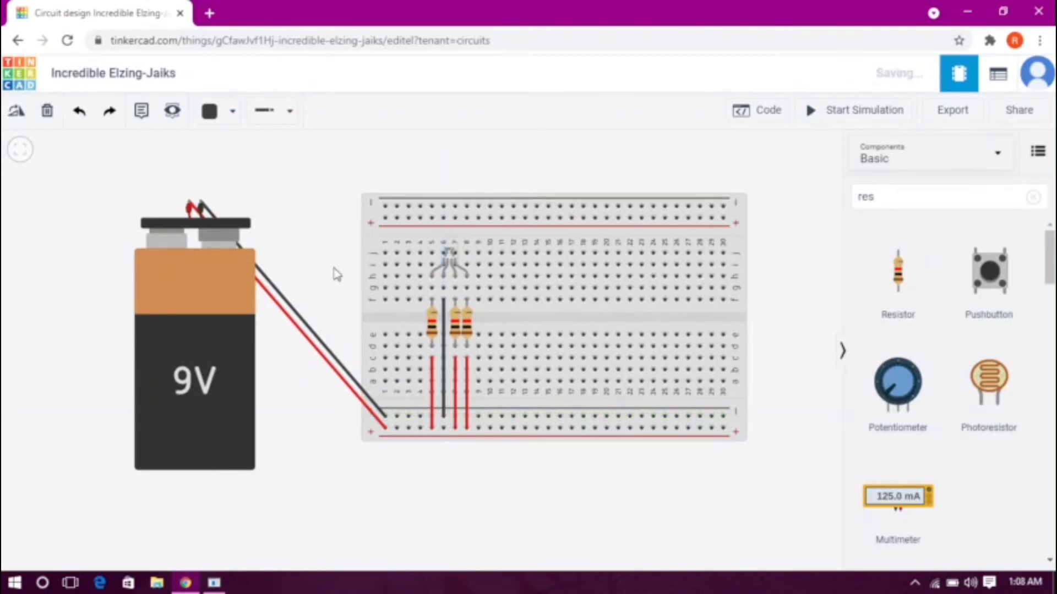
Step: Simulate the circuit with all three resistors powered, examine the RGB LED's color, and stop the simulation
scroll(388, 333, up, 4)
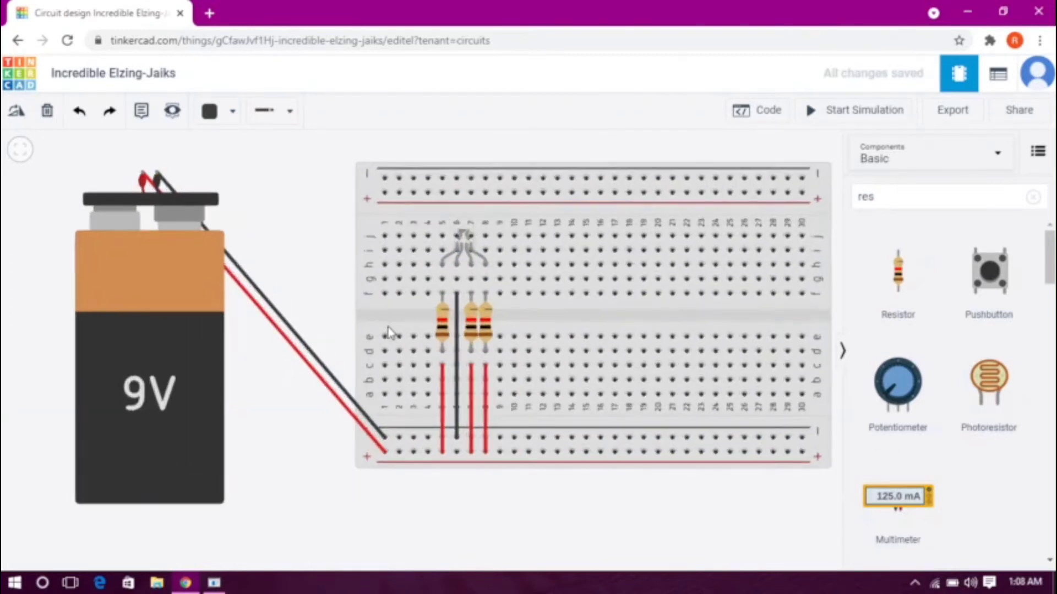
scroll(388, 333, down, 2)
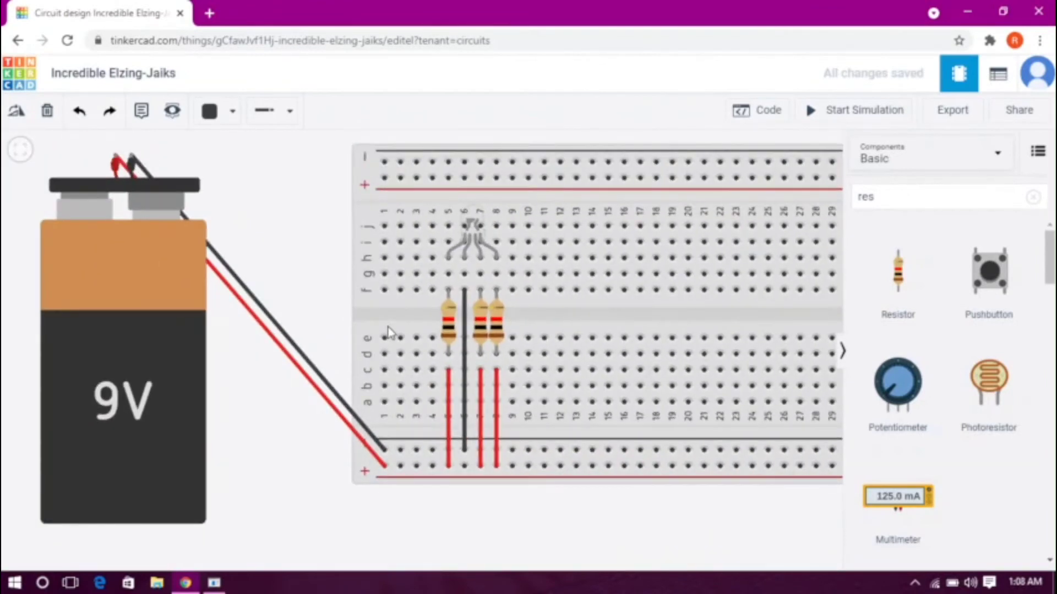
scroll(276, 259, down, 2)
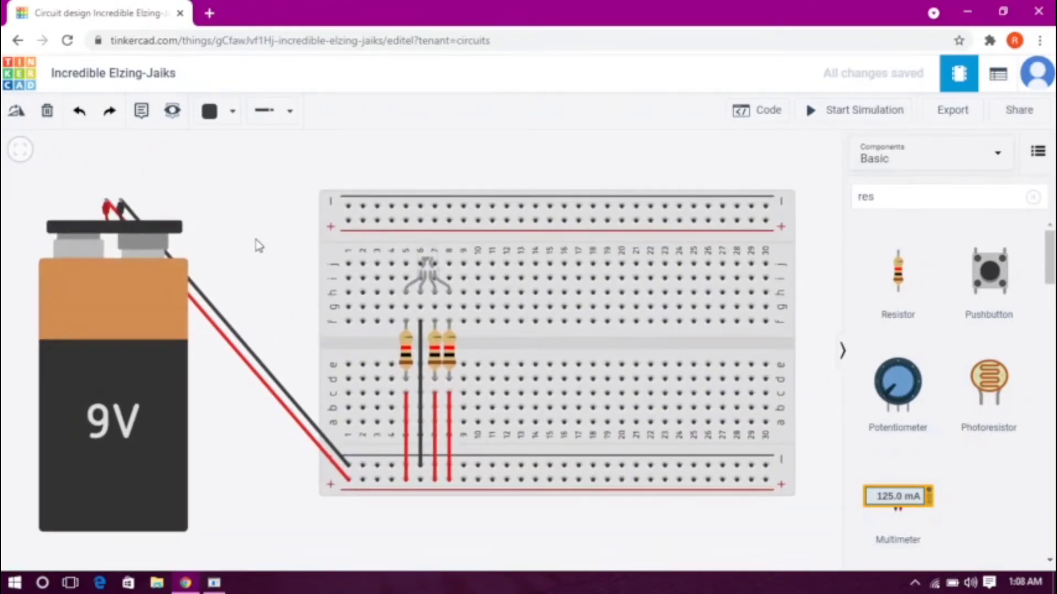
scroll(259, 246, down, 2)
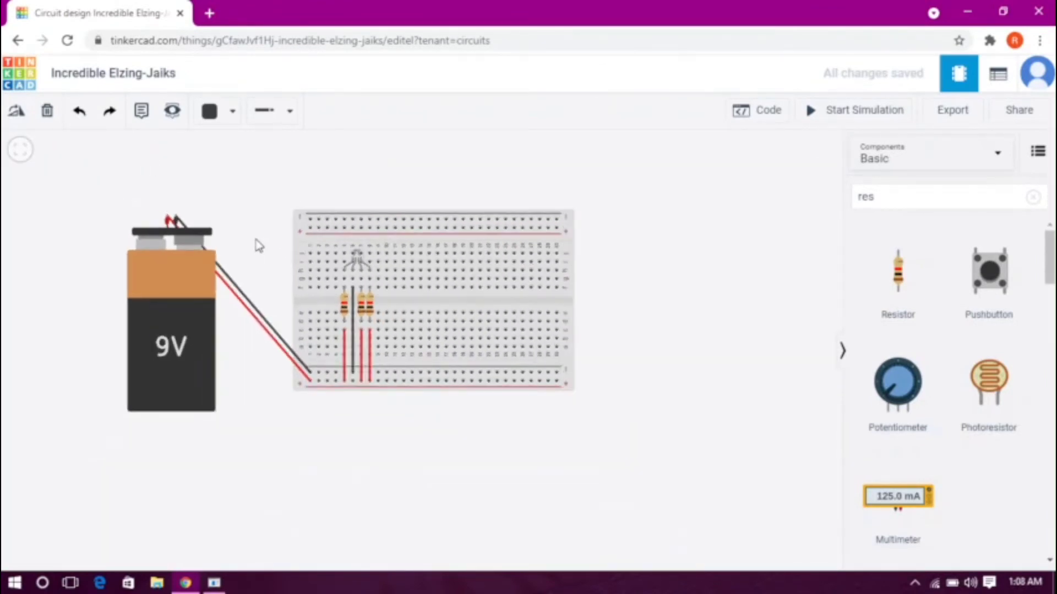
scroll(258, 246, up, 2)
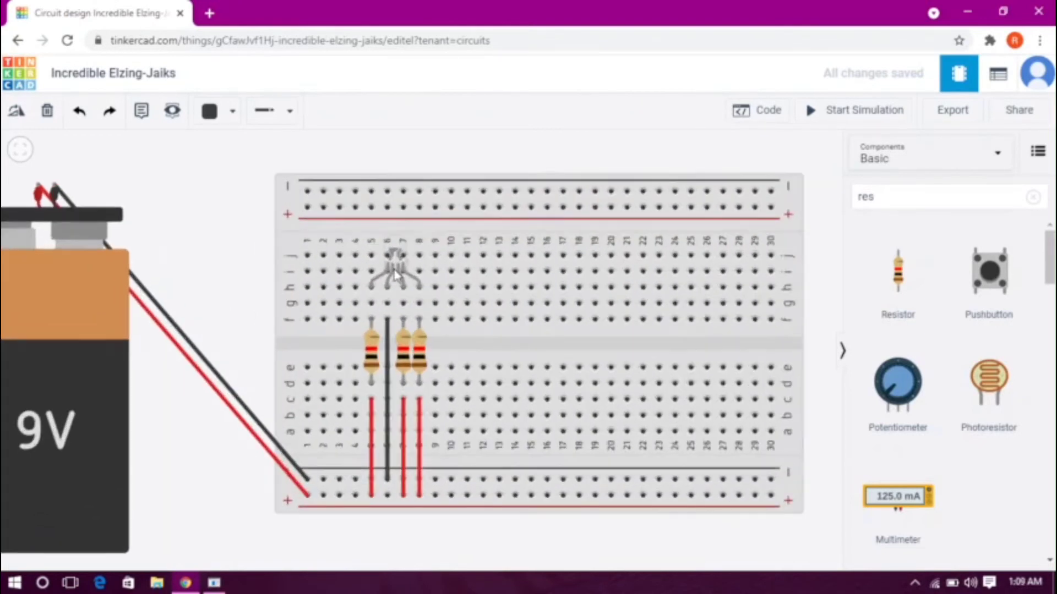
scroll(394, 274, up, 2)
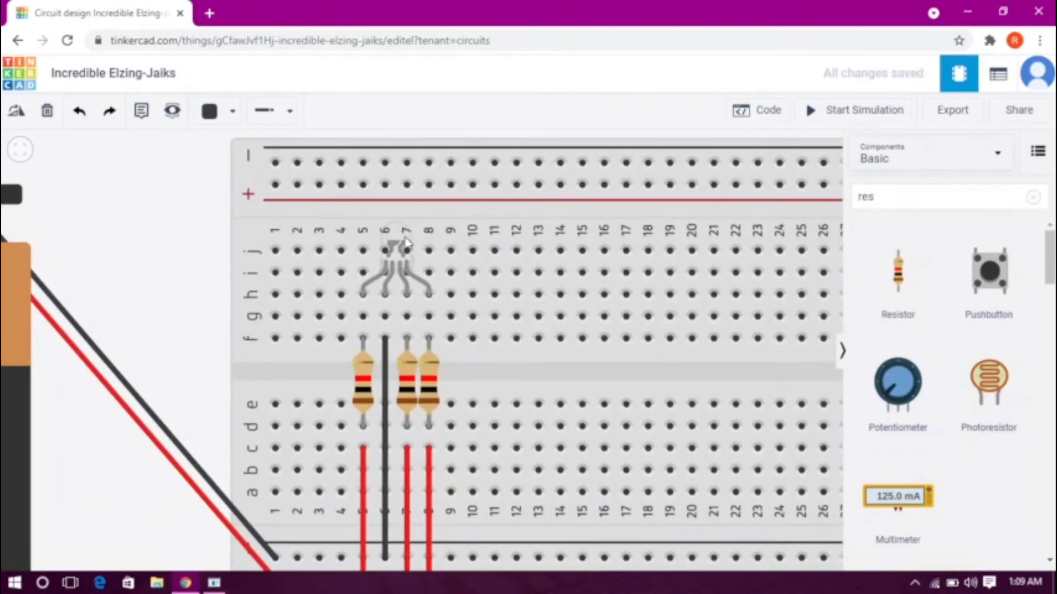
scroll(397, 248, down, 3)
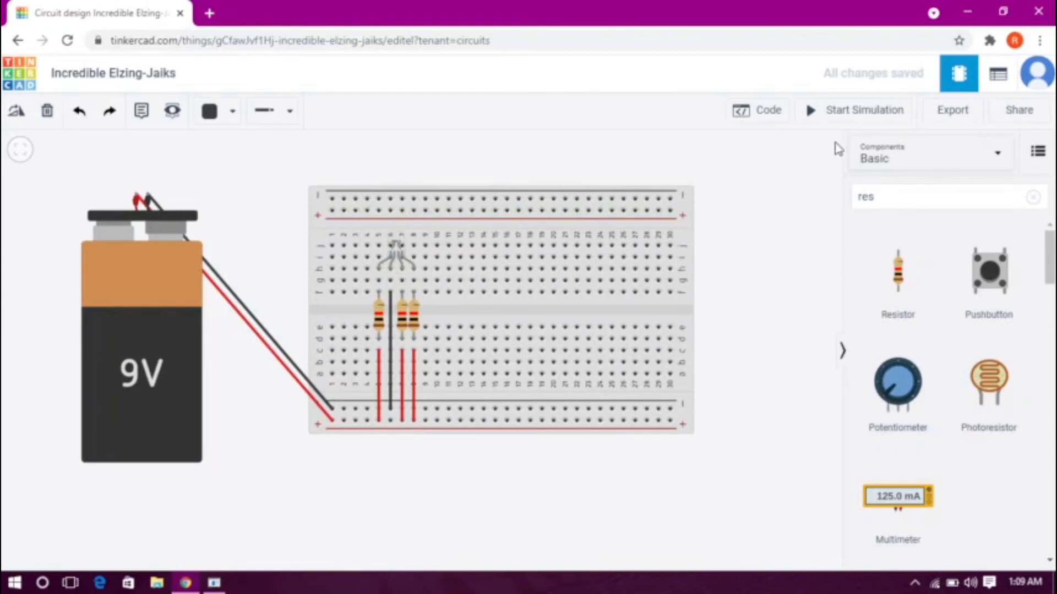
click(863, 114)
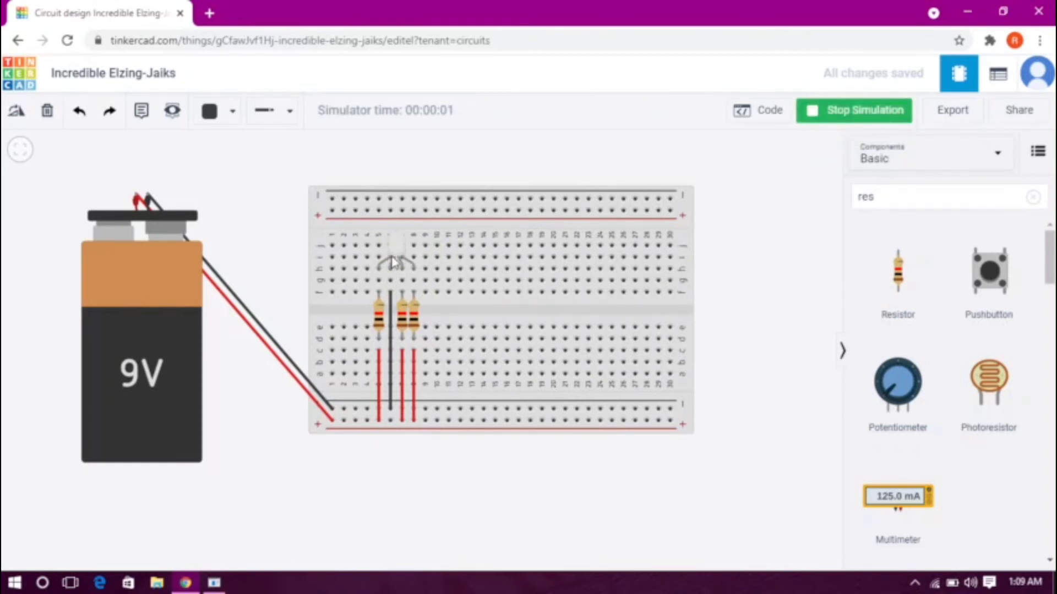
scroll(393, 263, up, 5)
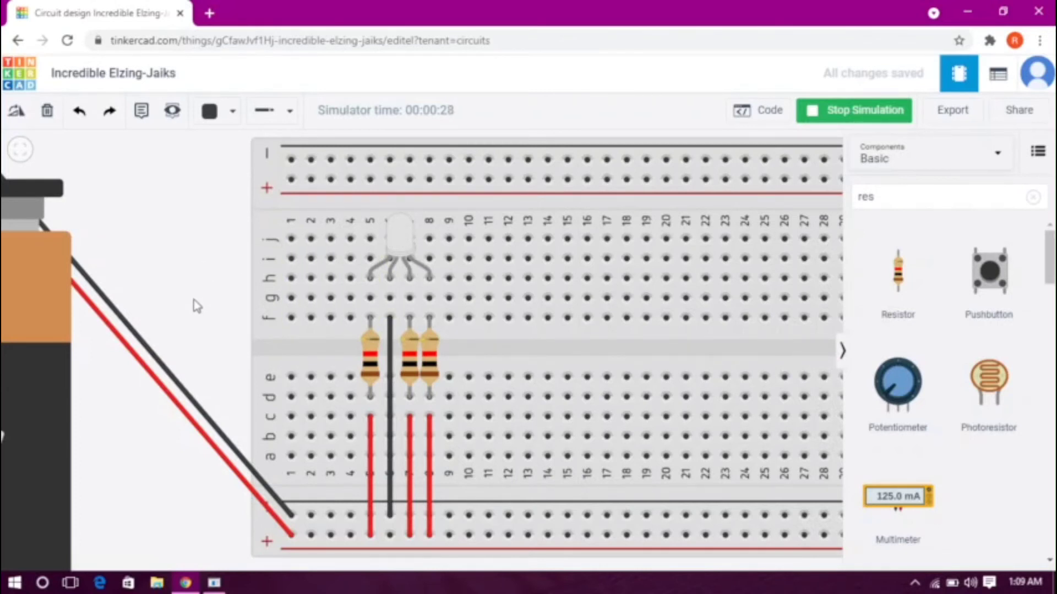
click(848, 112)
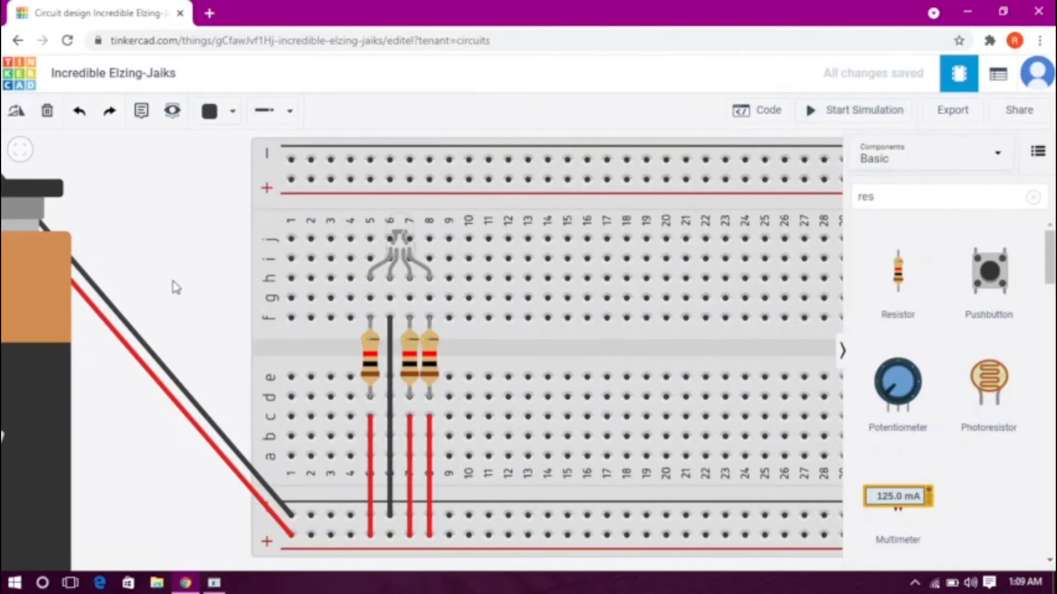
Step: Delete the red wires that link the column 7 and column 8 resistors to the positive rail
scroll(172, 287, down, 3)
drag(183, 278, 332, 286)
scroll(375, 313, up, 3)
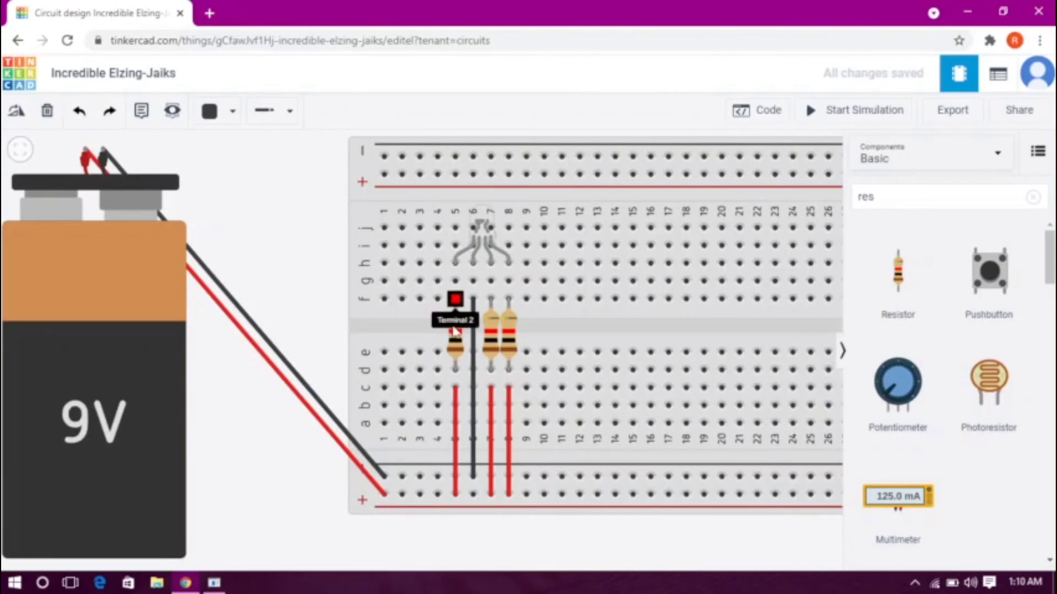
click(491, 424)
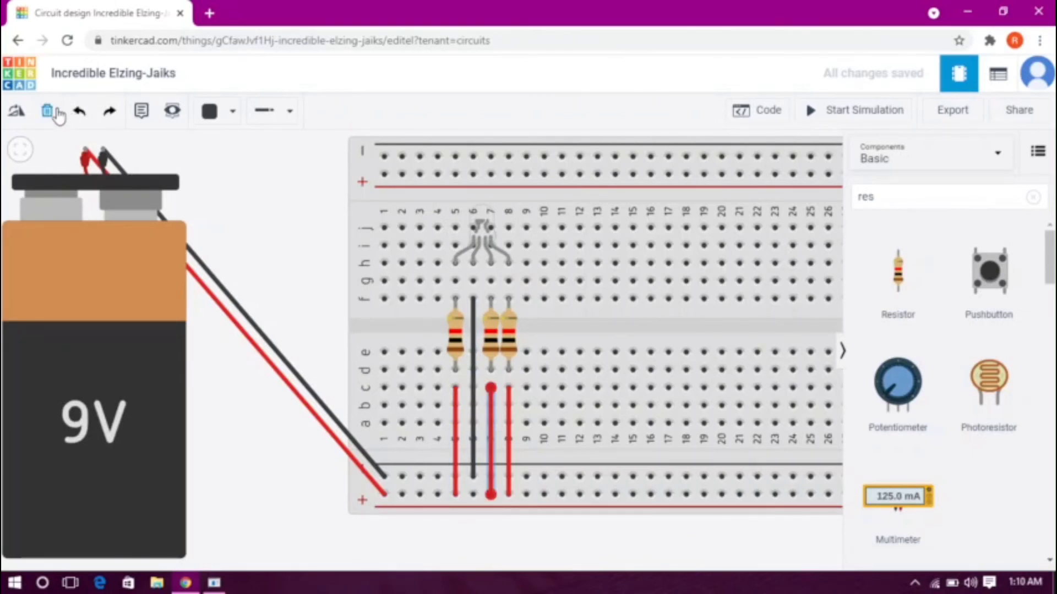
click(47, 110)
click(509, 447)
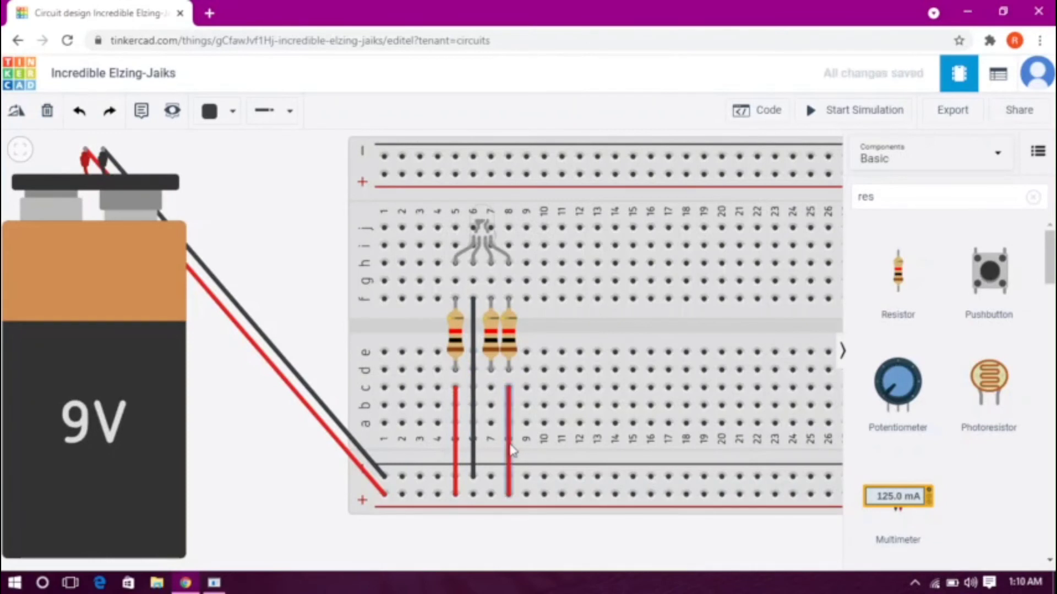
click(48, 113)
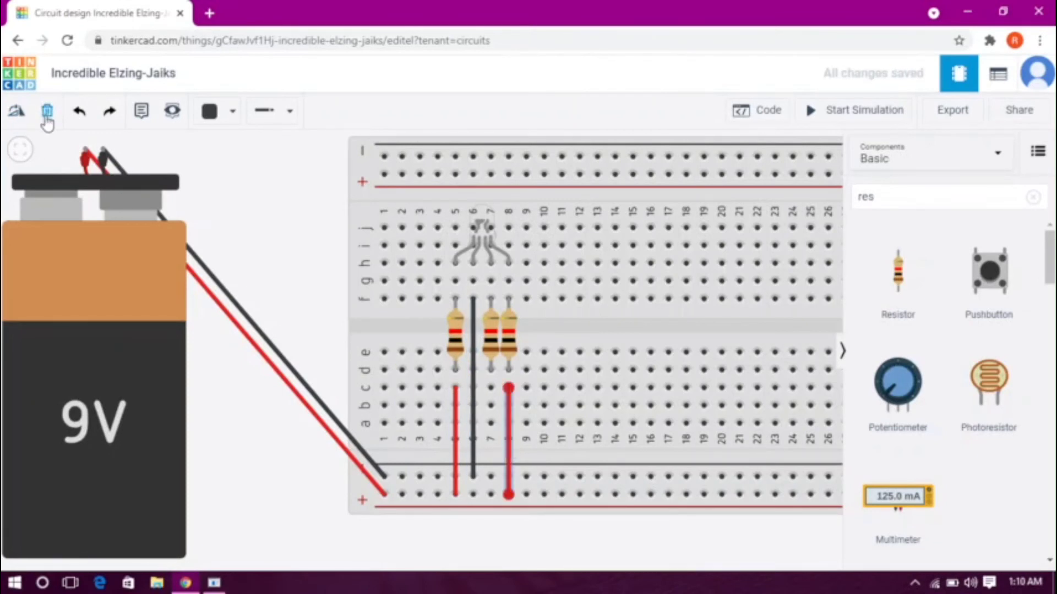
Step: Simulate the circuit with only the column 5 resistor powered, check the LED's color, and stop the simulation
click(815, 116)
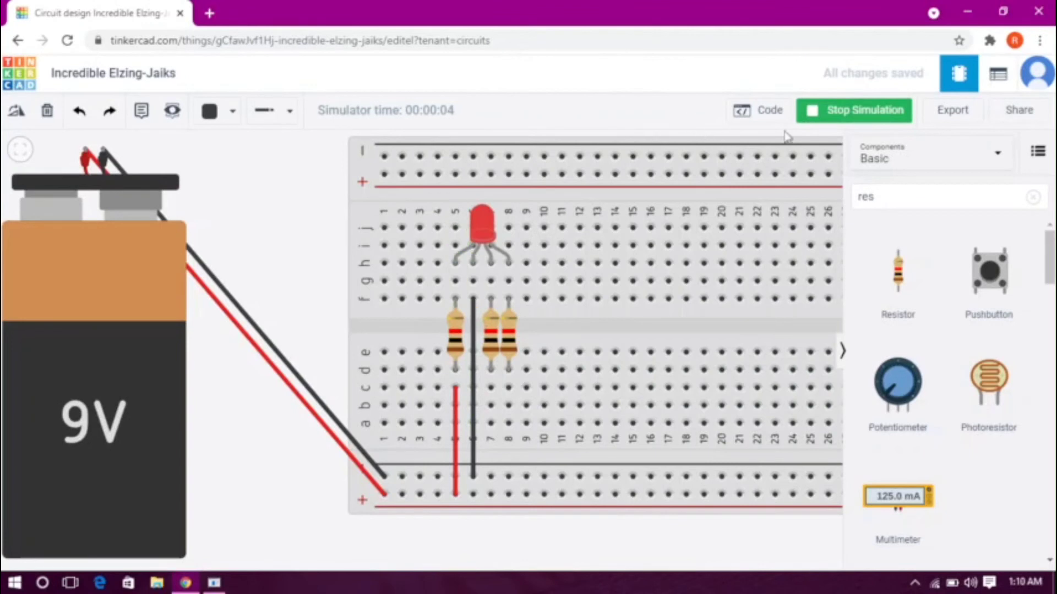
click(814, 122)
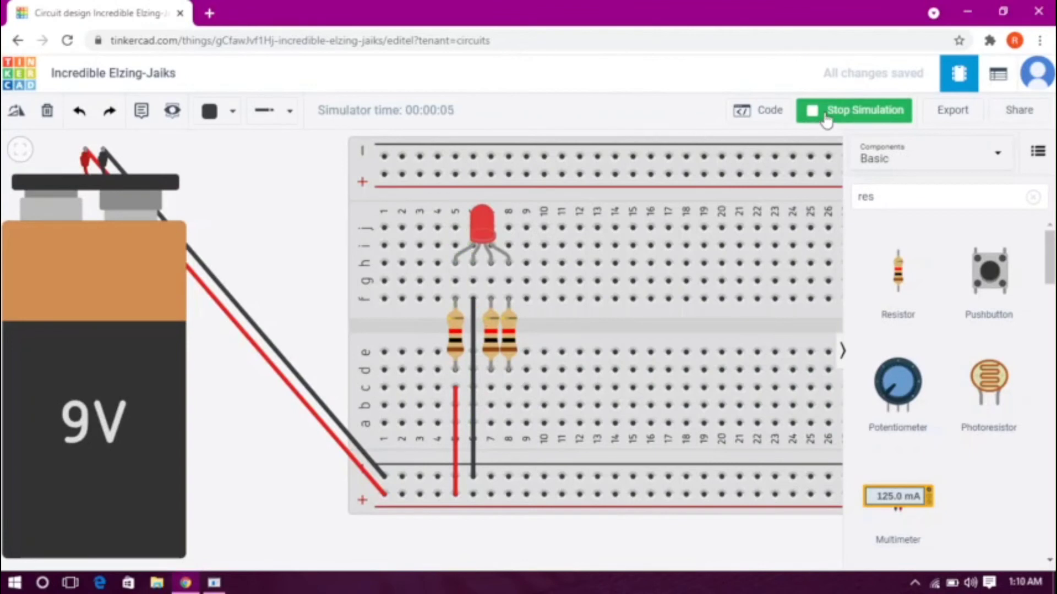
Step: Undo the deletion of the two red wires and delete the red wires in columns 5 and 8 instead
click(81, 114)
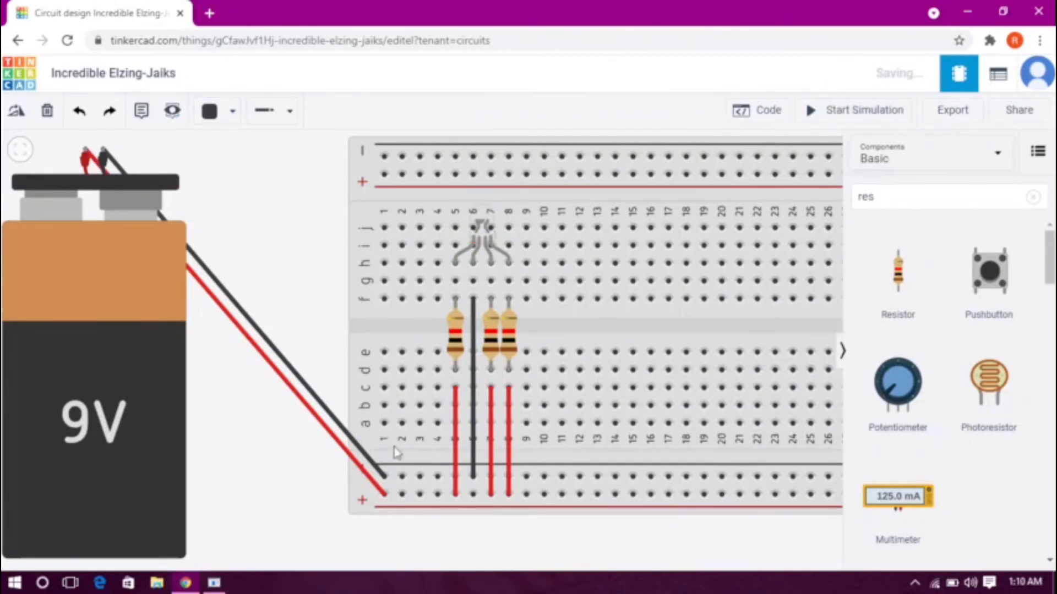
click(454, 450)
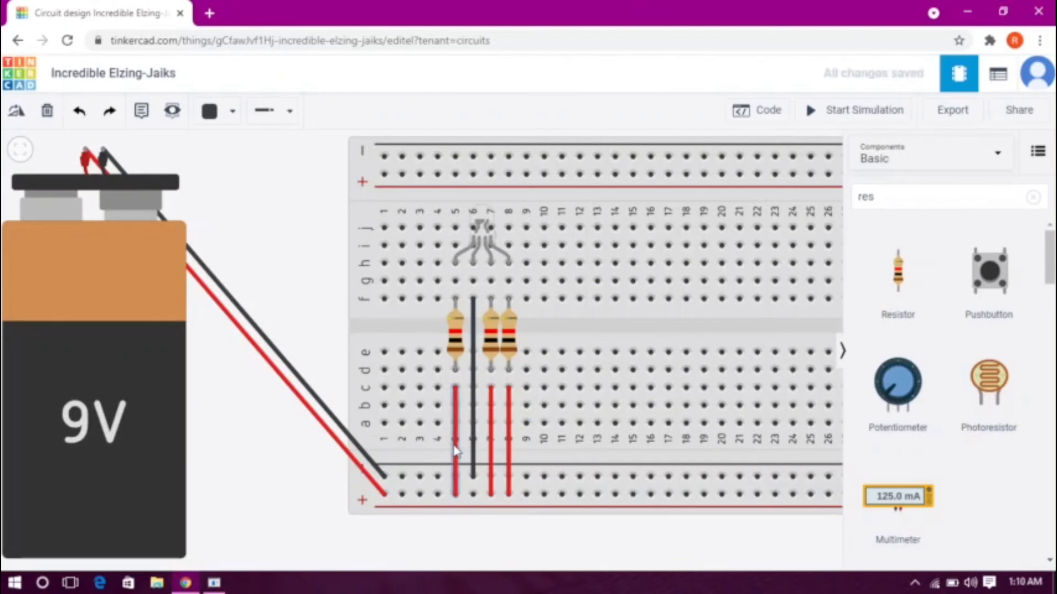
click(47, 113)
click(509, 460)
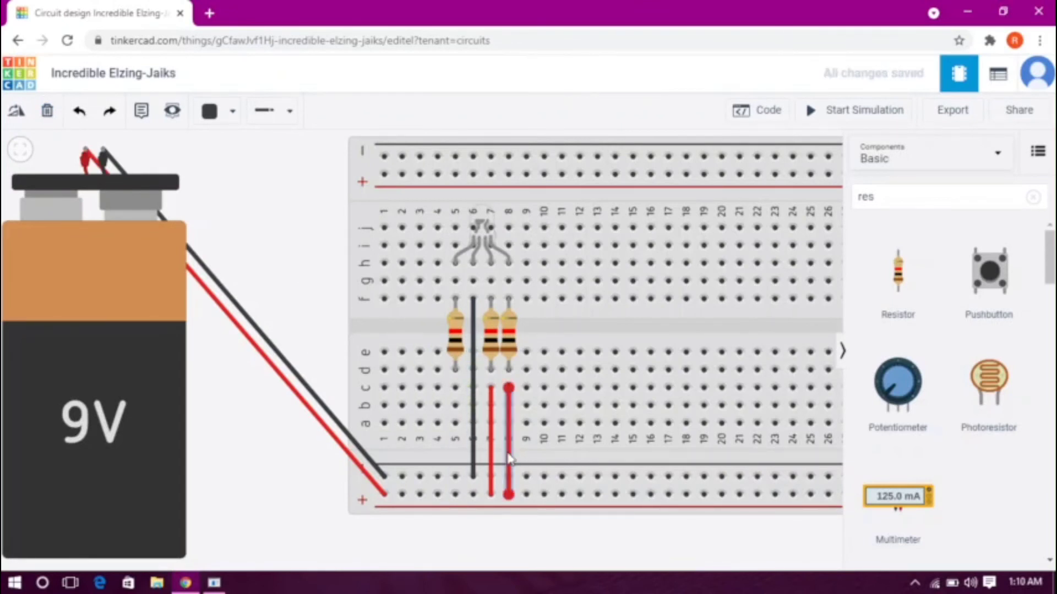
click(47, 112)
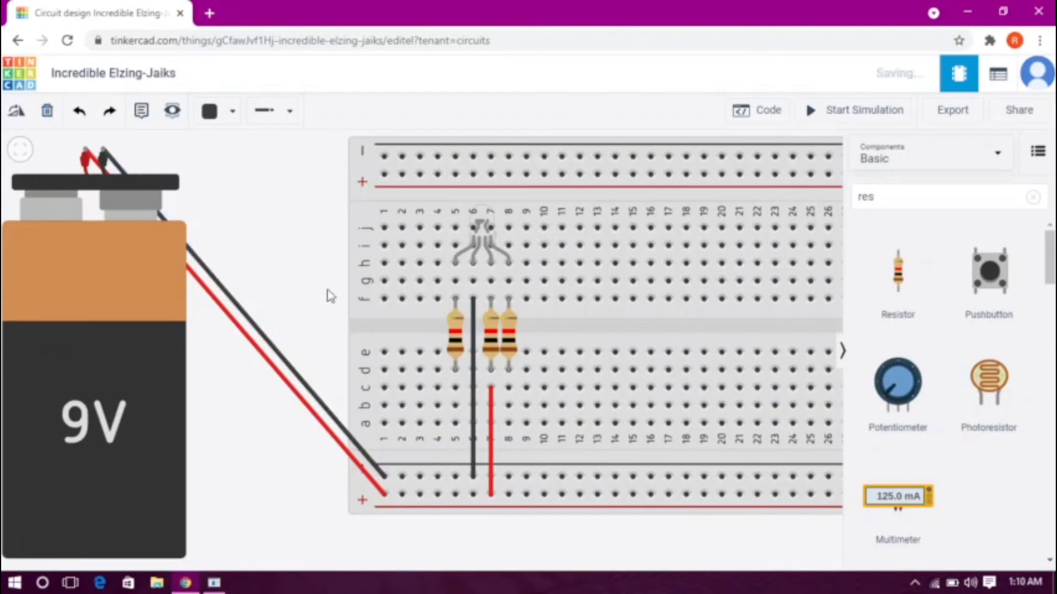
Step: Simulate the circuit with only the column 7 resistor powered, check the LED's color, and stop the simulation
click(856, 111)
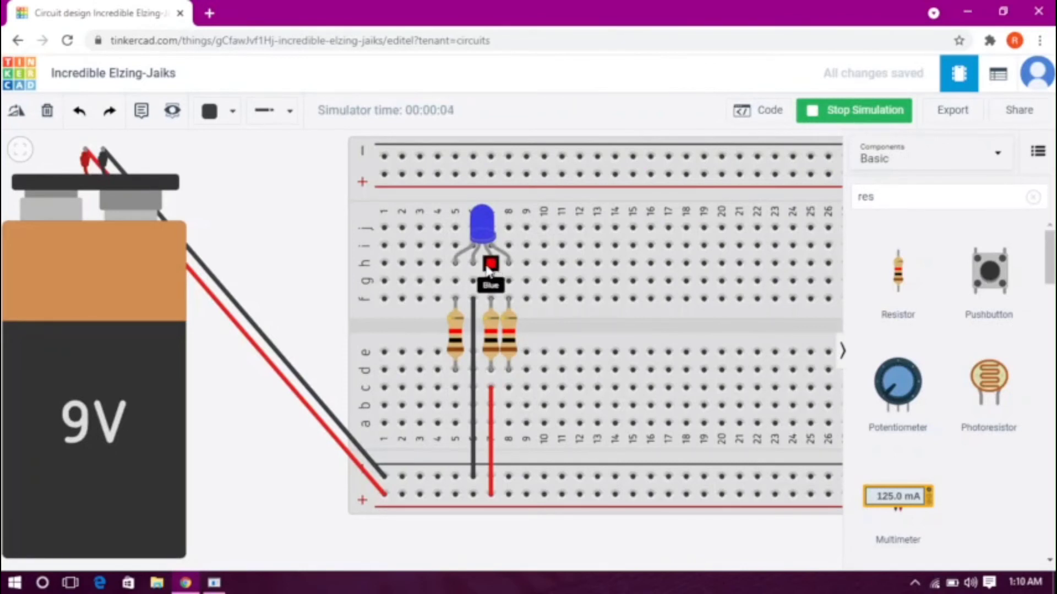
click(856, 113)
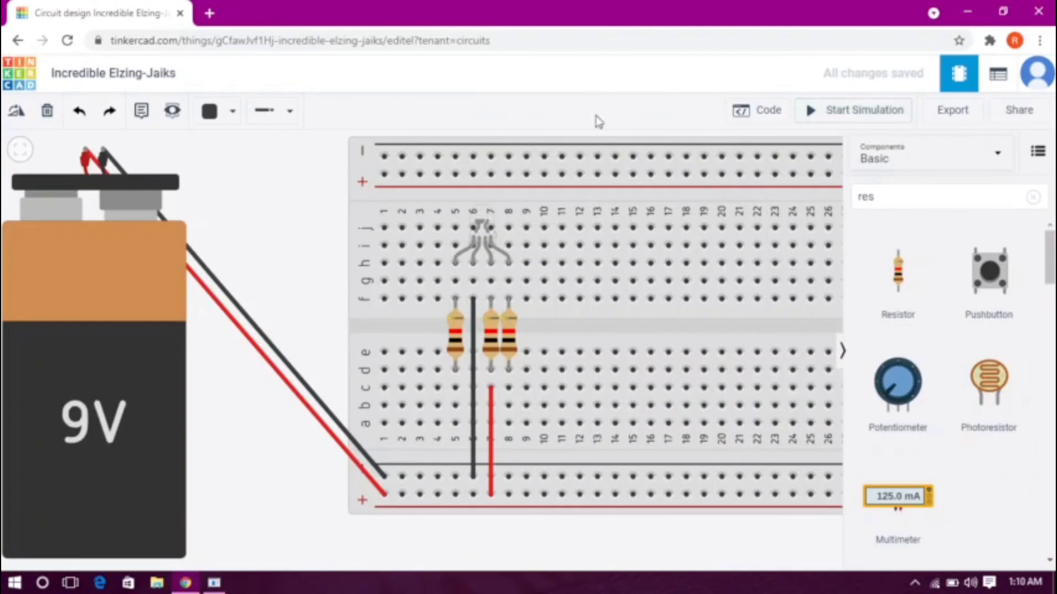
Step: Undo the deletion of the red wires in columns 5 and 8, and delete the red wires in columns 7 and 5 instead
click(492, 416)
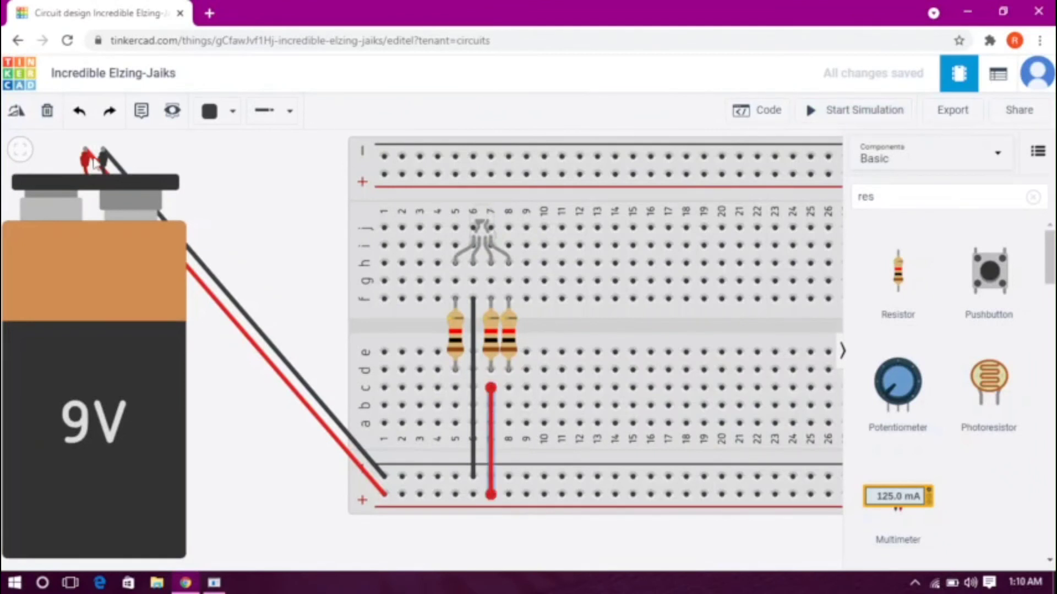
click(77, 112)
click(77, 111)
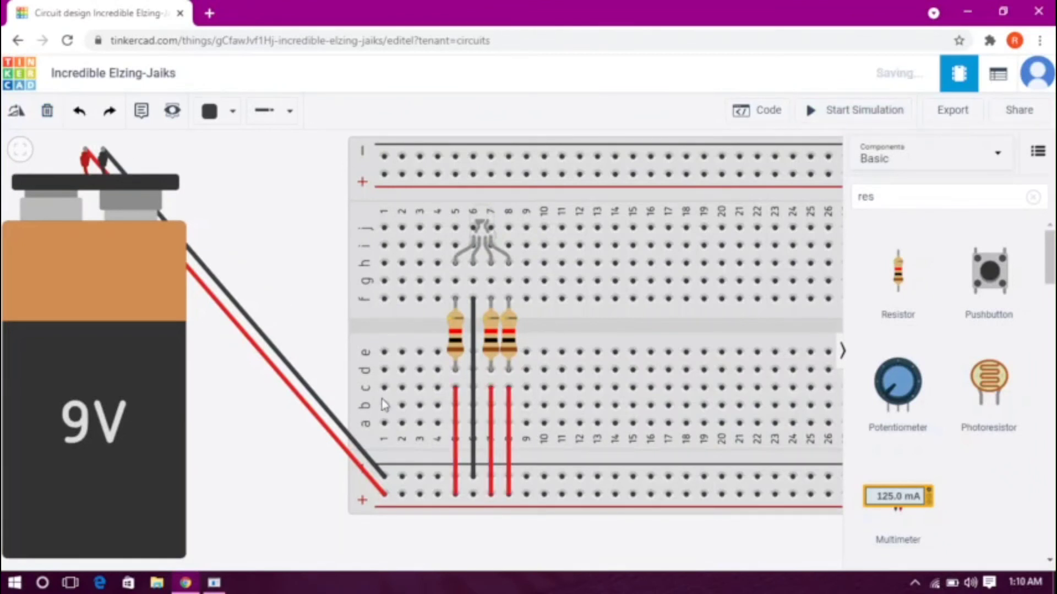
click(491, 427)
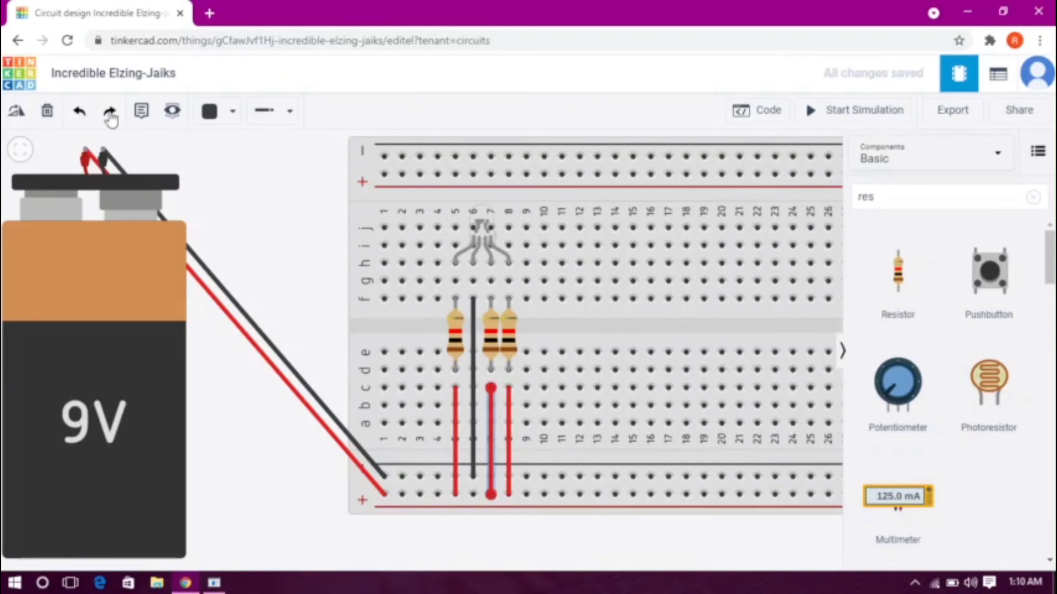
click(48, 112)
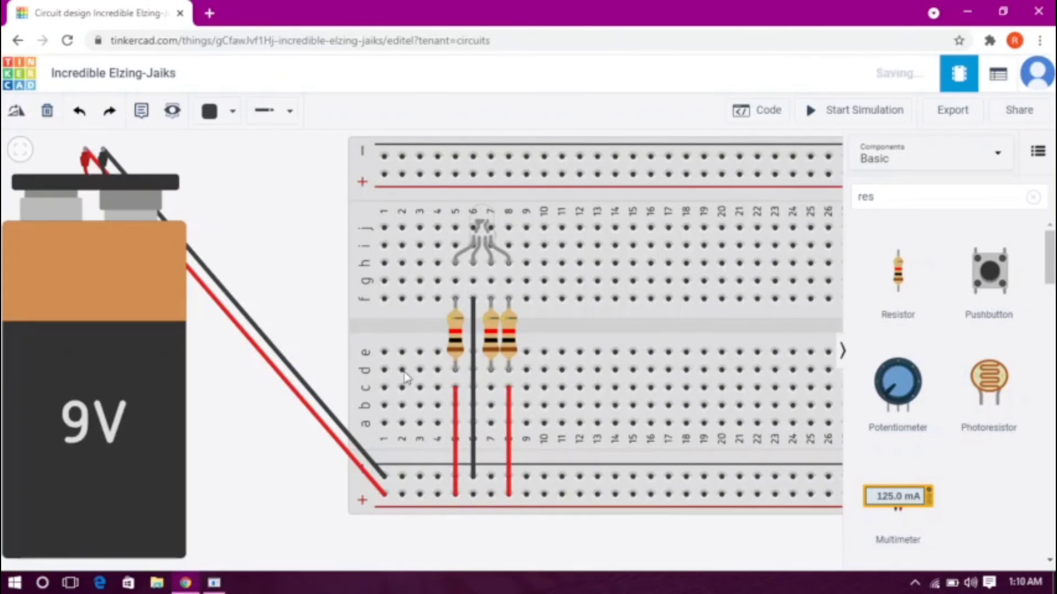
click(456, 461)
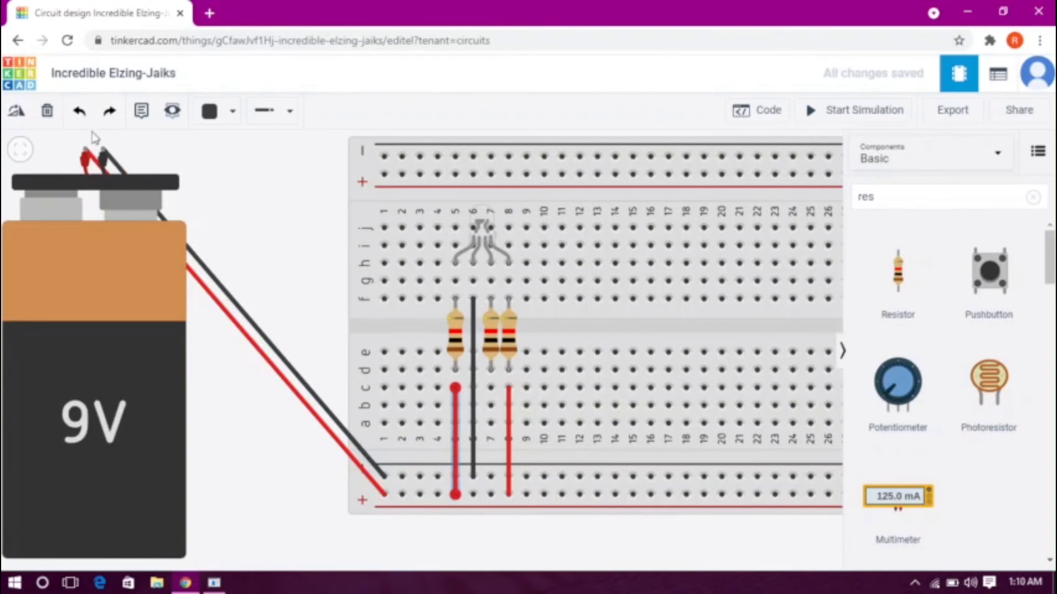
click(48, 112)
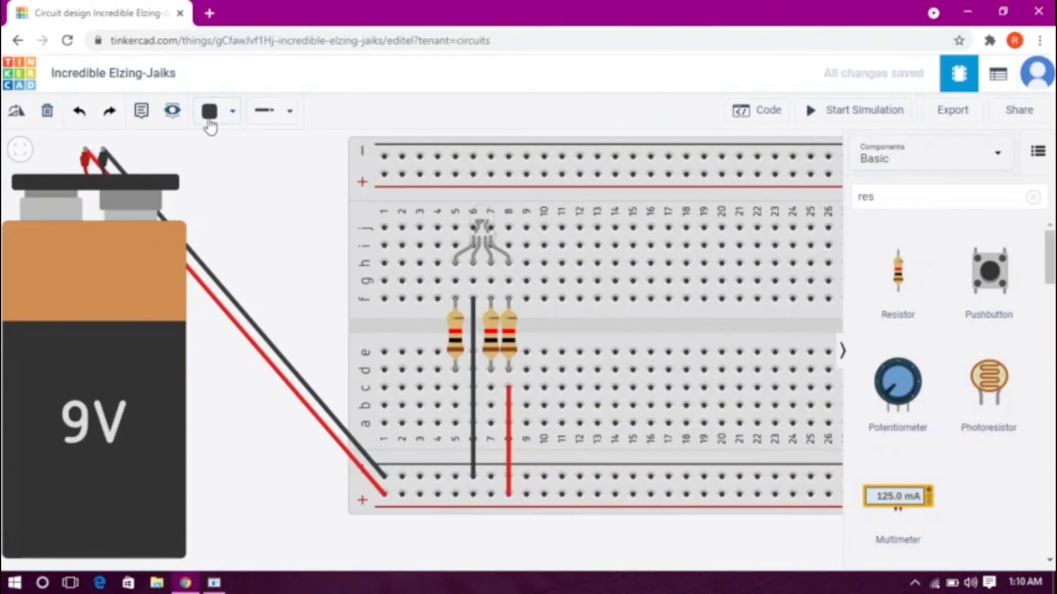
Step: Simulate the circuit with only the column 8 resistor powered, examine the LED's color, and stop the simulation
click(875, 110)
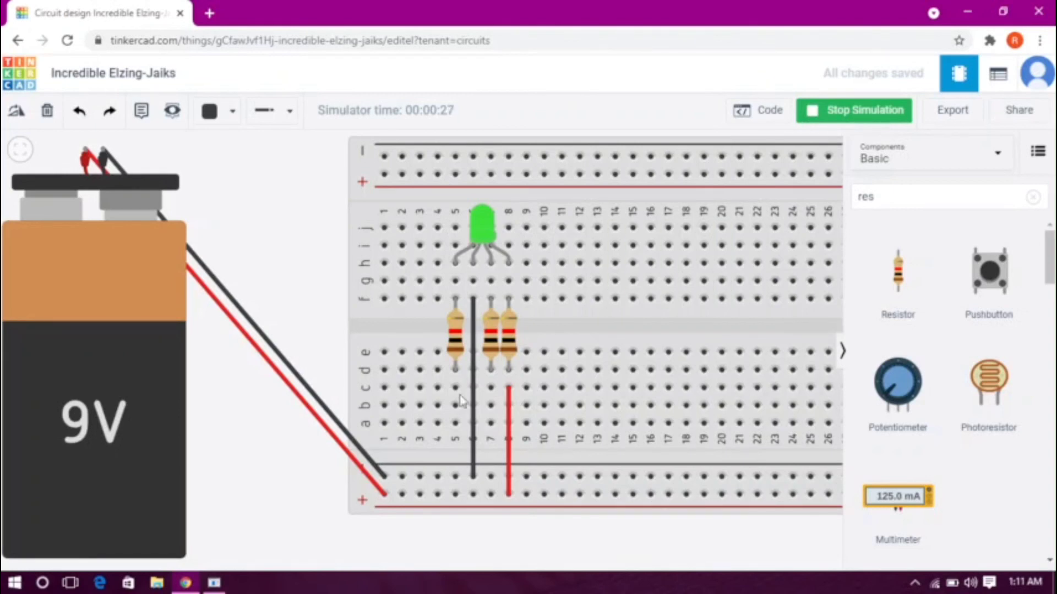
scroll(275, 298, down, 4)
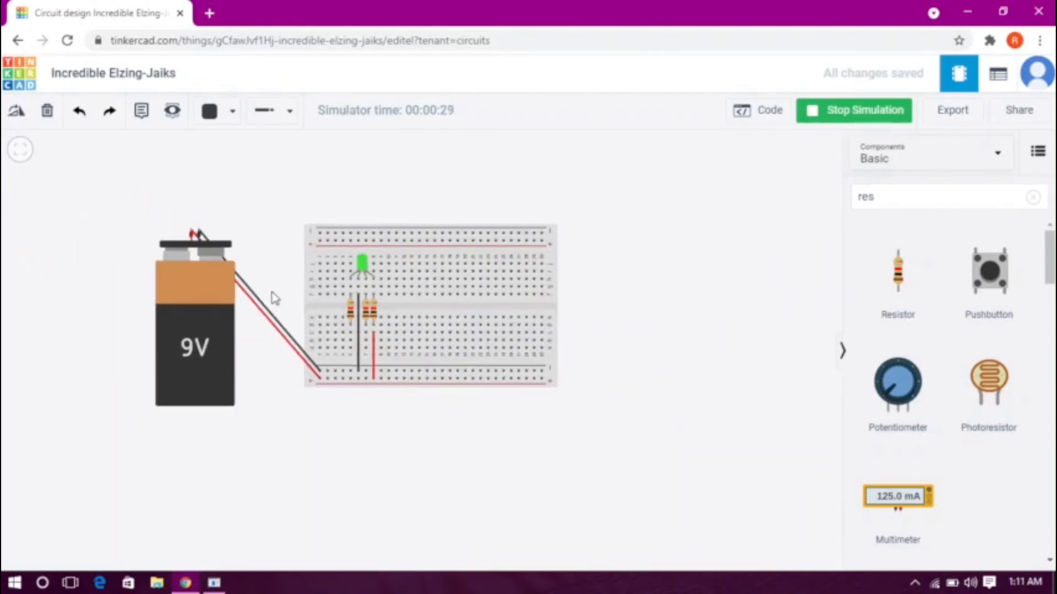
scroll(282, 304, up, 2)
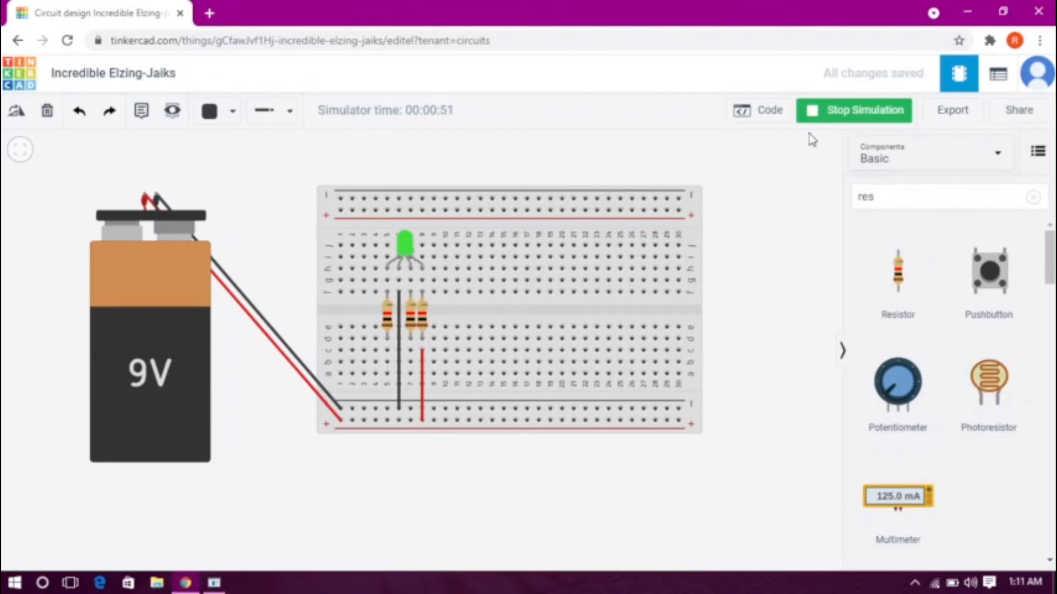
click(828, 123)
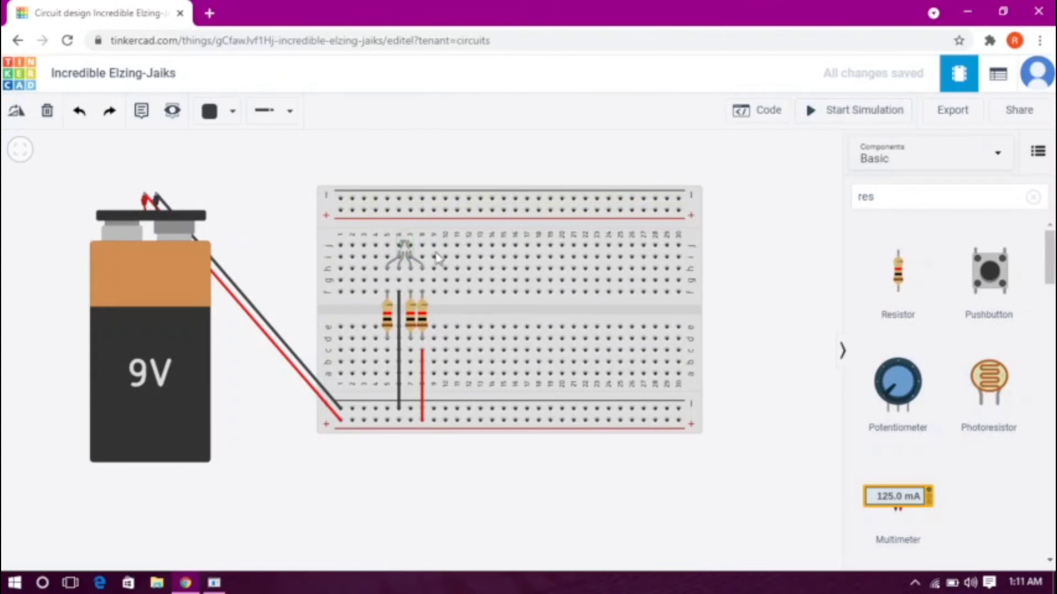